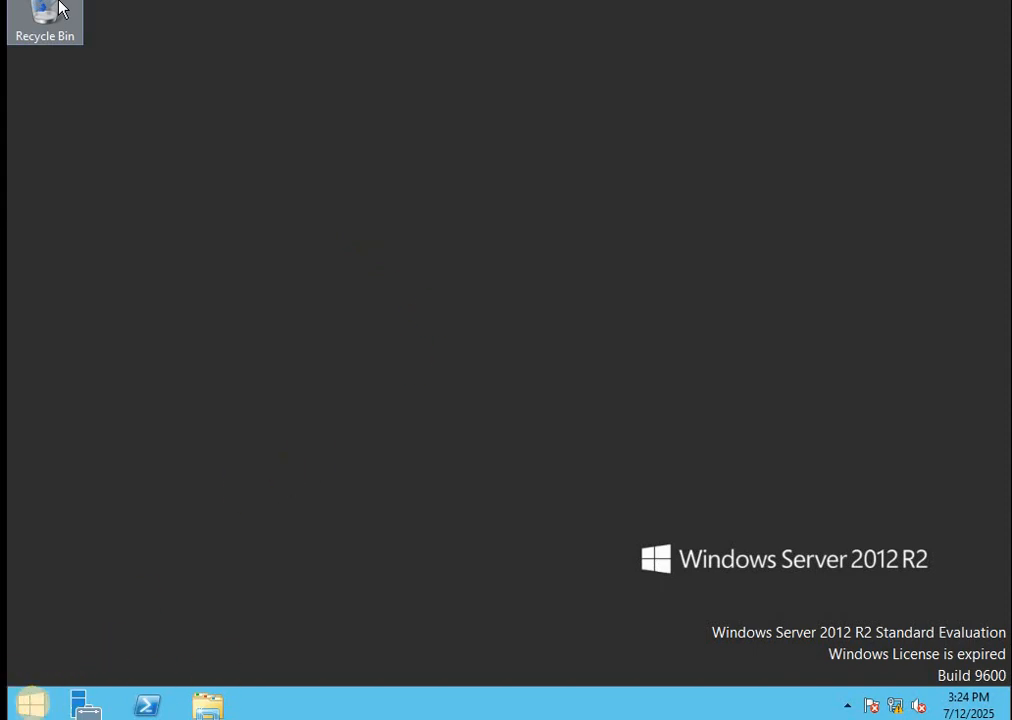
Open the Start screen from the taskbar
left_click(33, 708)
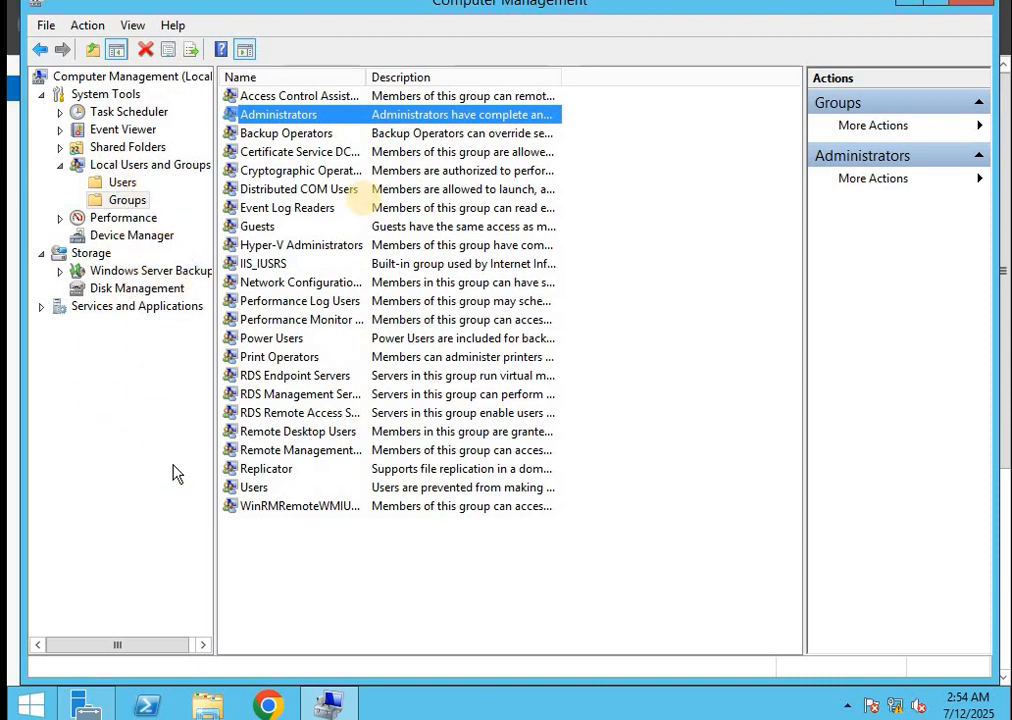
Open Administrators group properties and inspect members Administrator, Domain Admins, g_LAPSAdmin and g_WSUS_Update
double_click(262, 116)
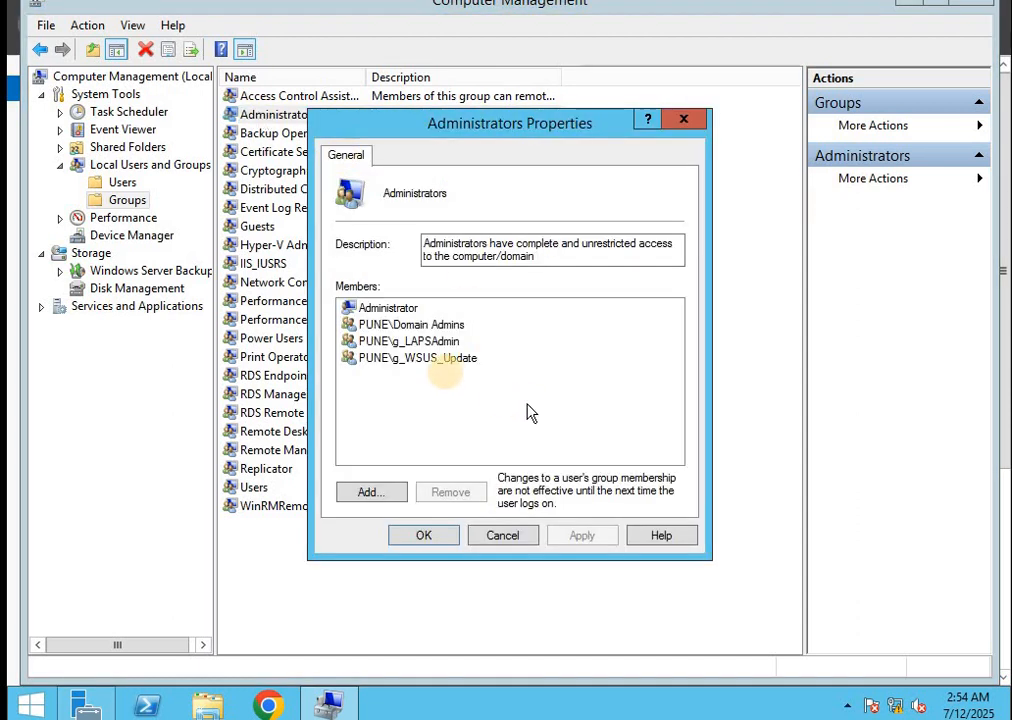
left_click(376, 310)
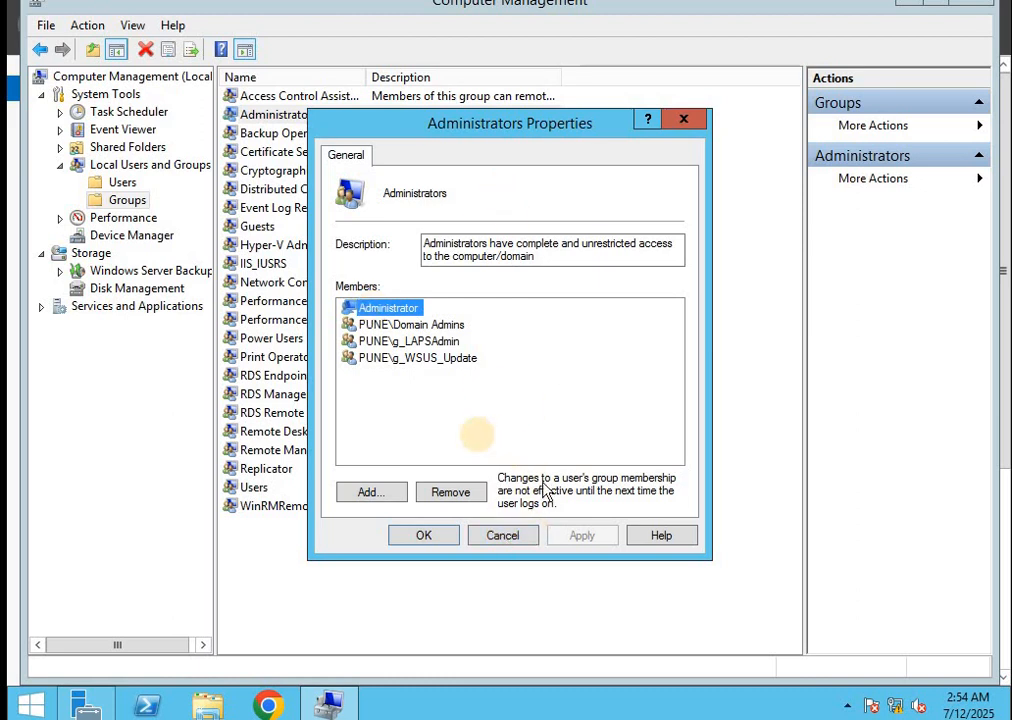
left_click(373, 326)
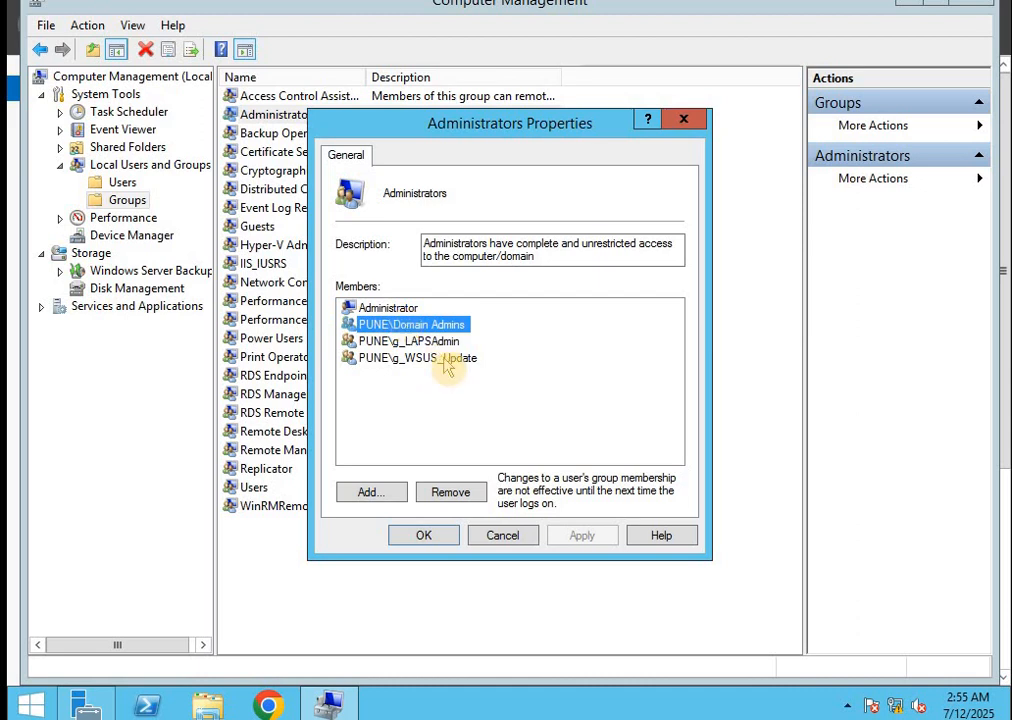
left_click(406, 342)
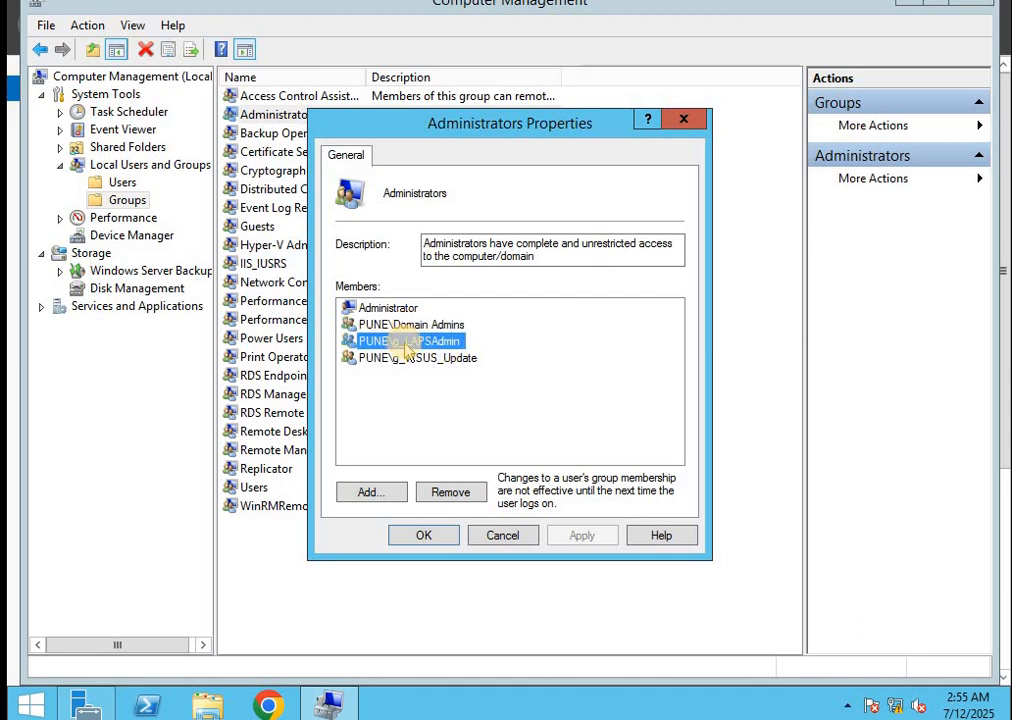
left_click(443, 360)
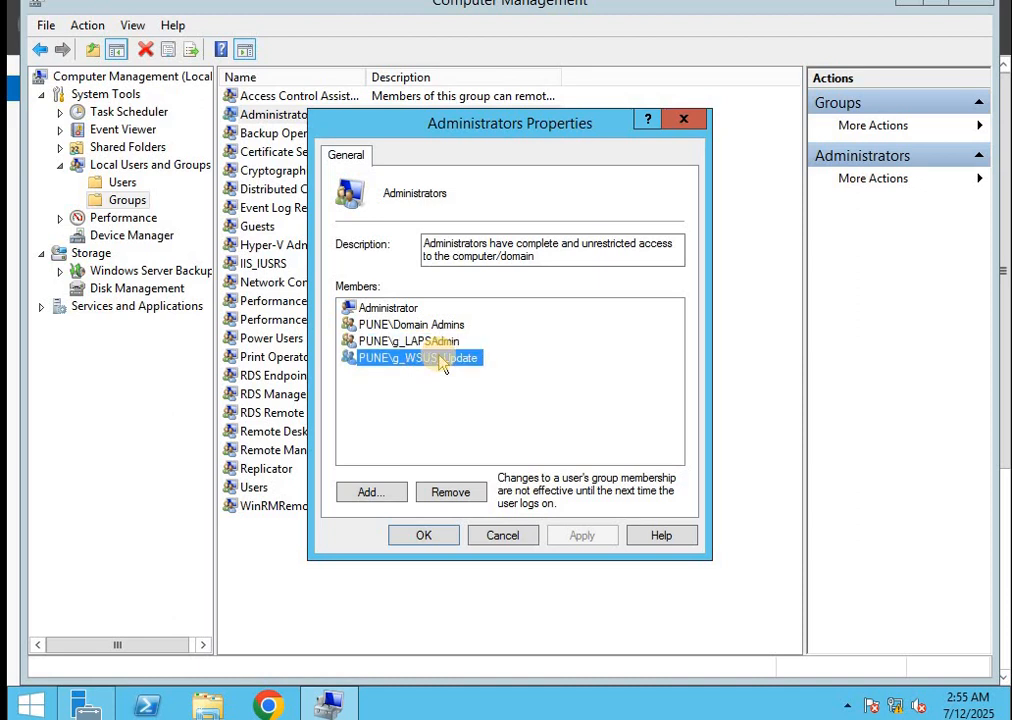
left_click(390, 342)
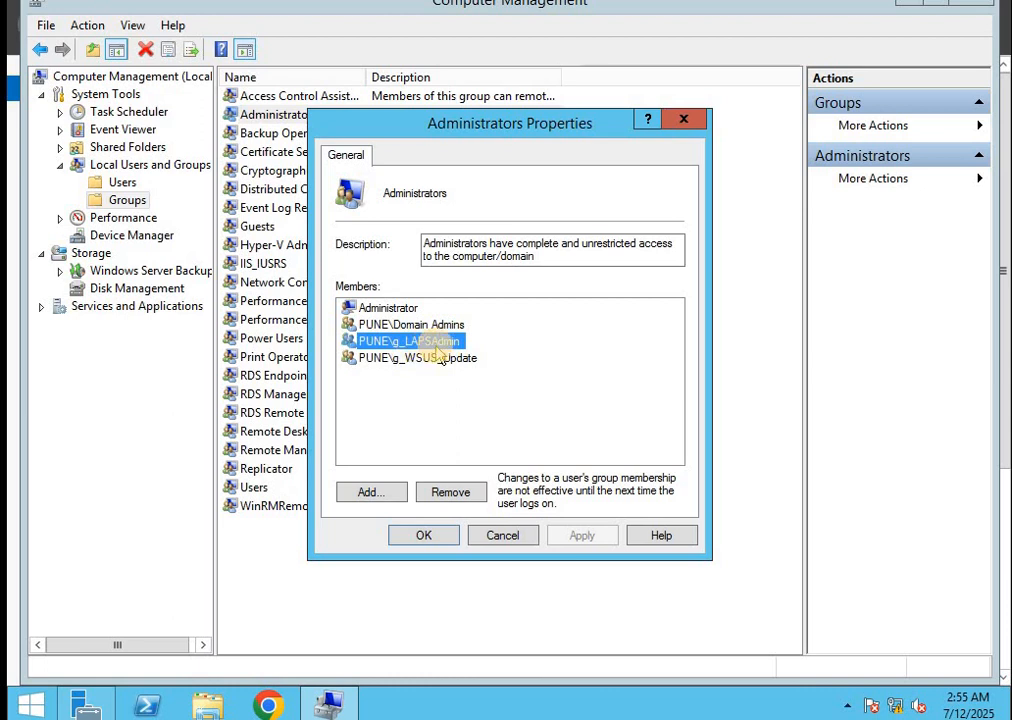
left_click(452, 362)
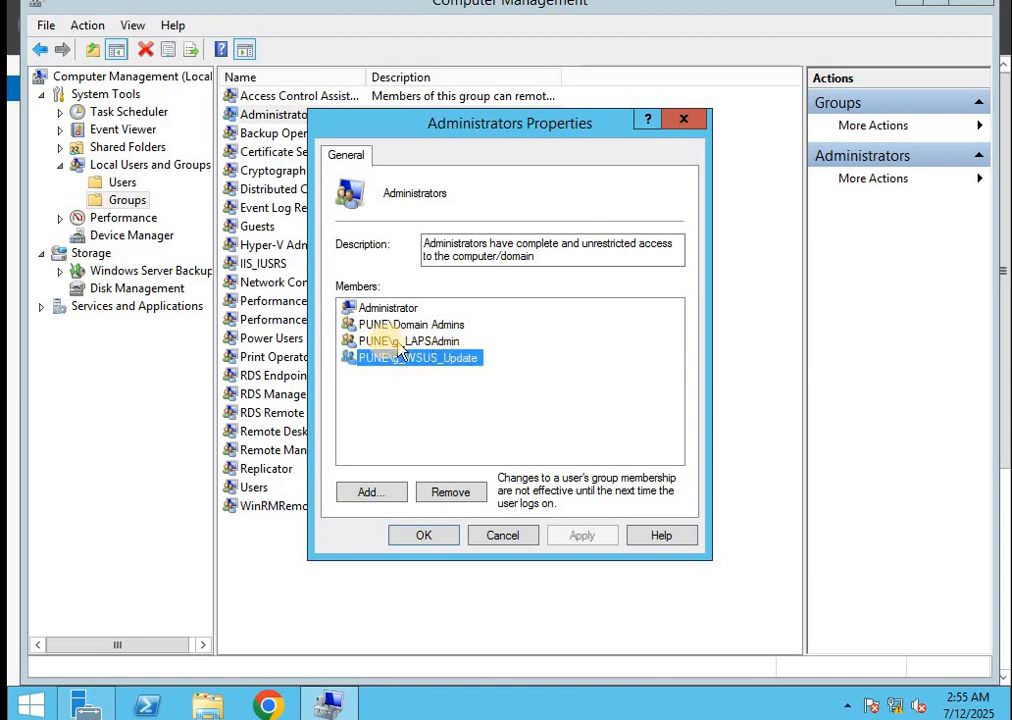
left_click(400, 343)
left_click(435, 360)
left_click(373, 500)
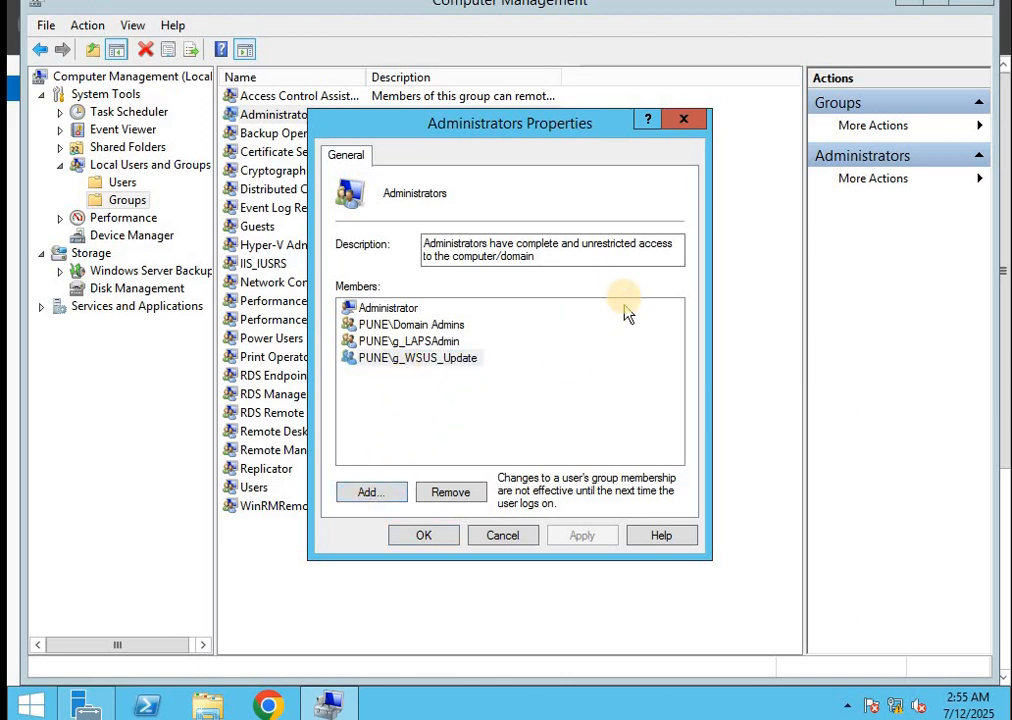
Add a PUNE domain user to Administrators, authenticating with domain credentials, and apply the change
left_click(369, 494)
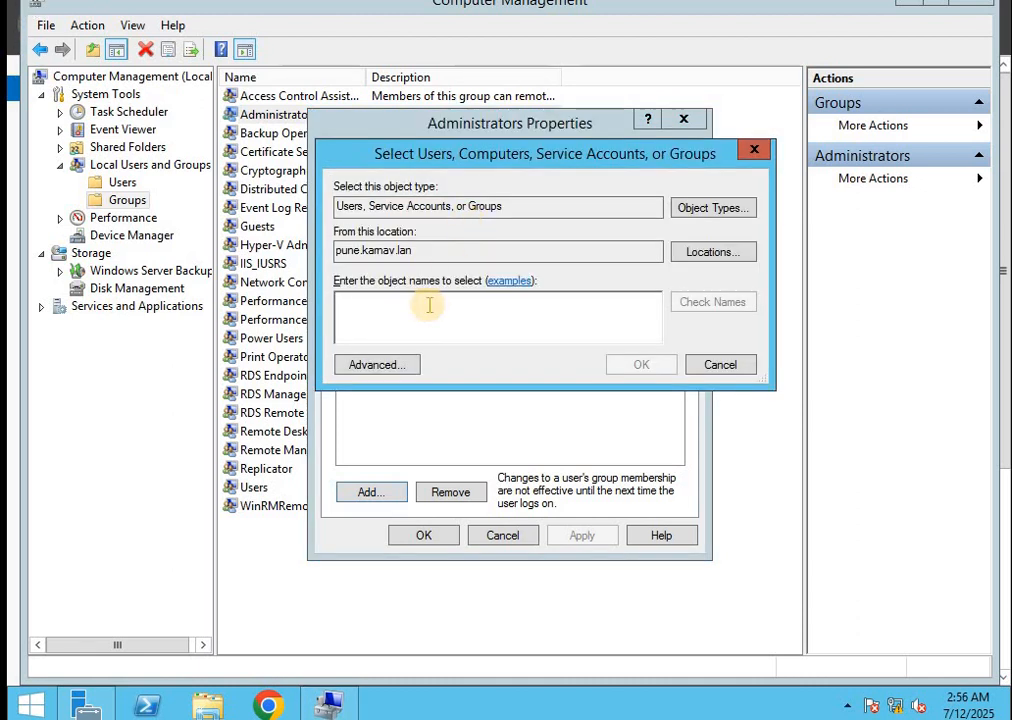
type("alan")
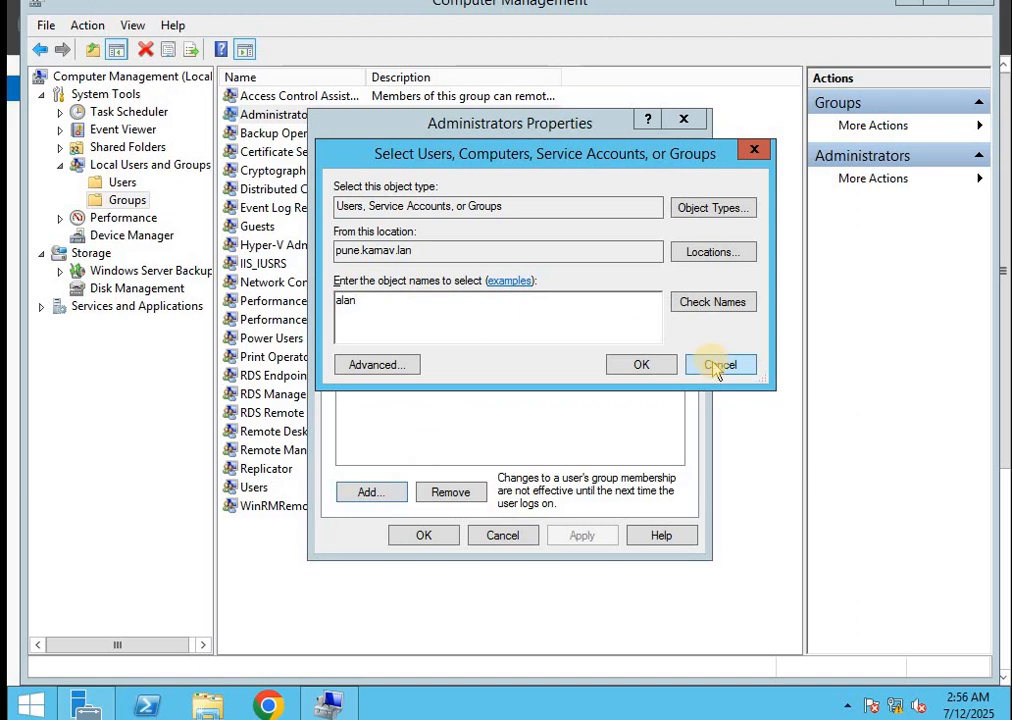
left_click(704, 310)
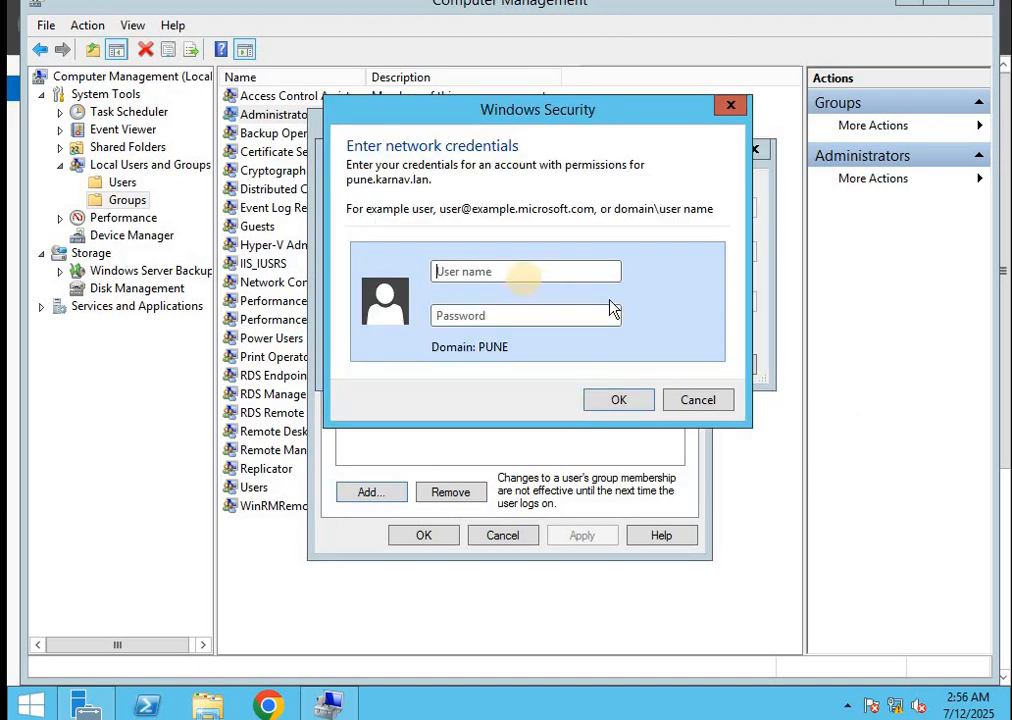
left_click(509, 268)
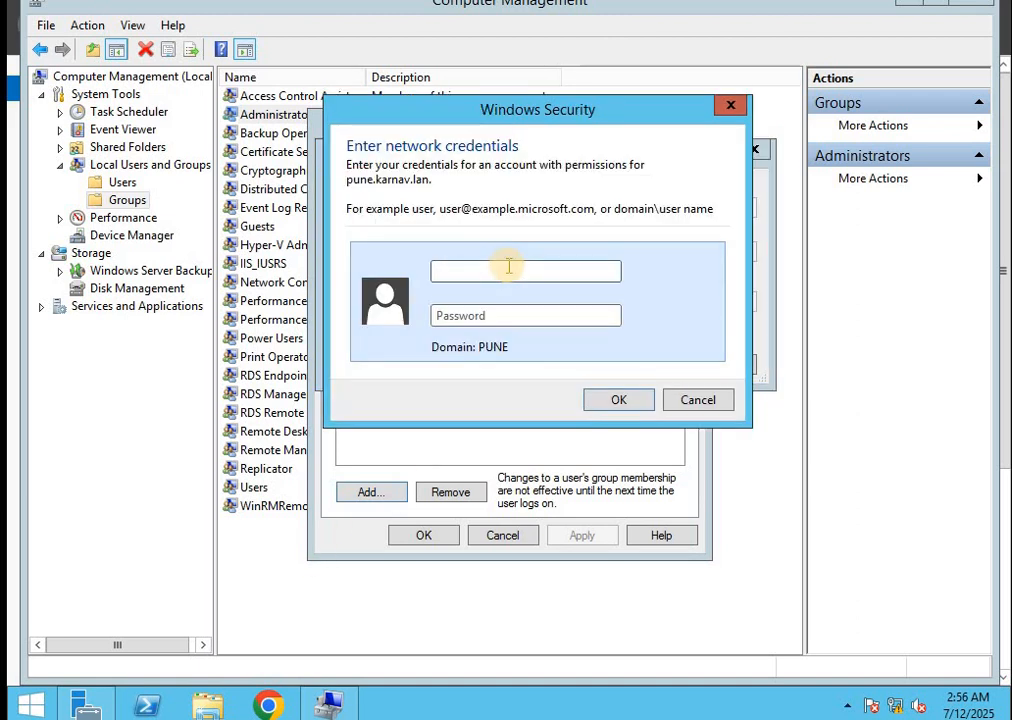
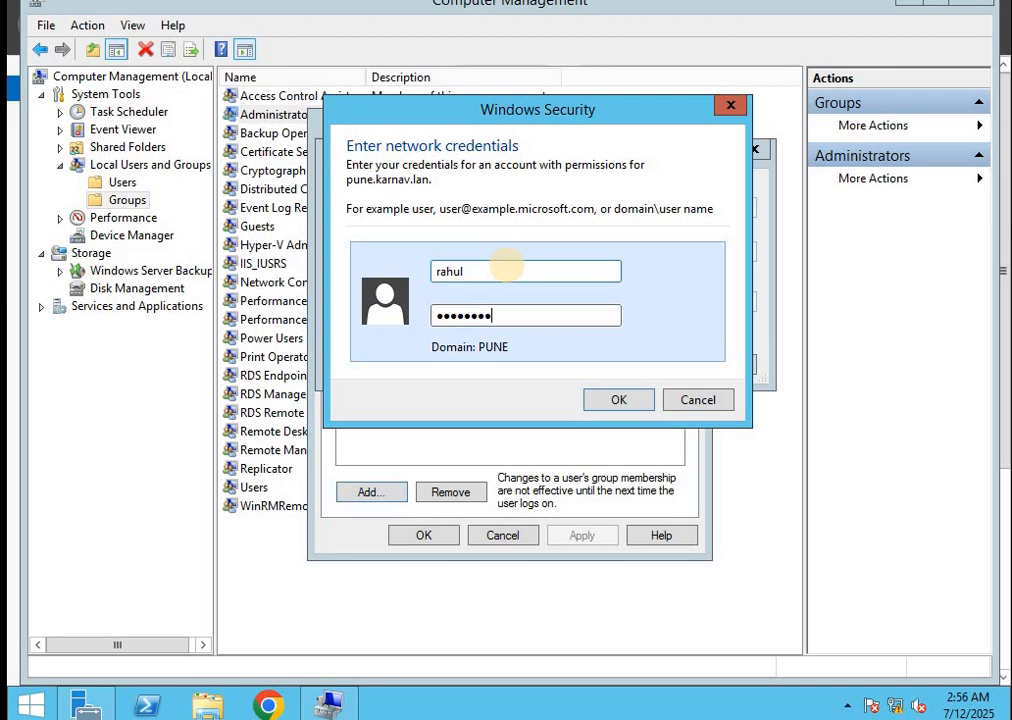
left_click(622, 400)
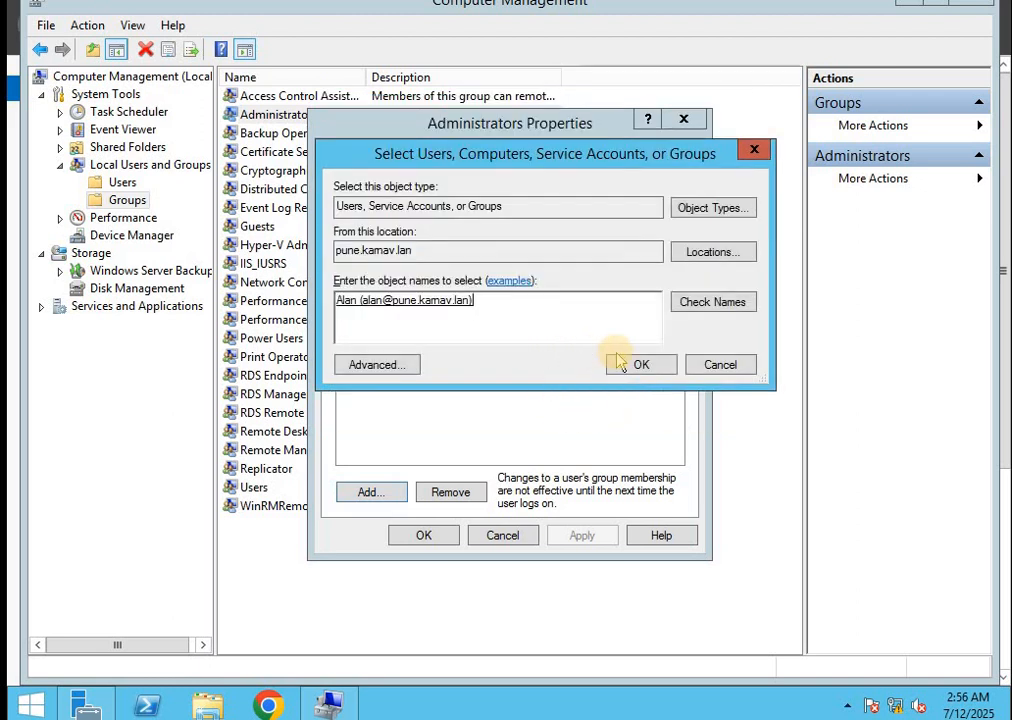
left_click(636, 364)
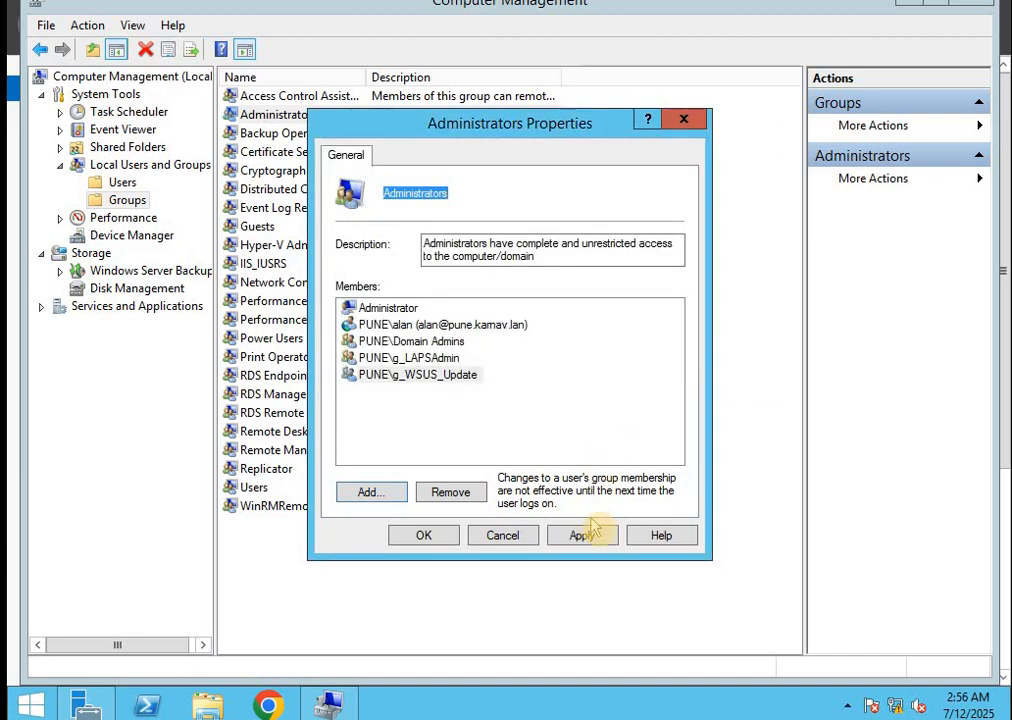
left_click(597, 535)
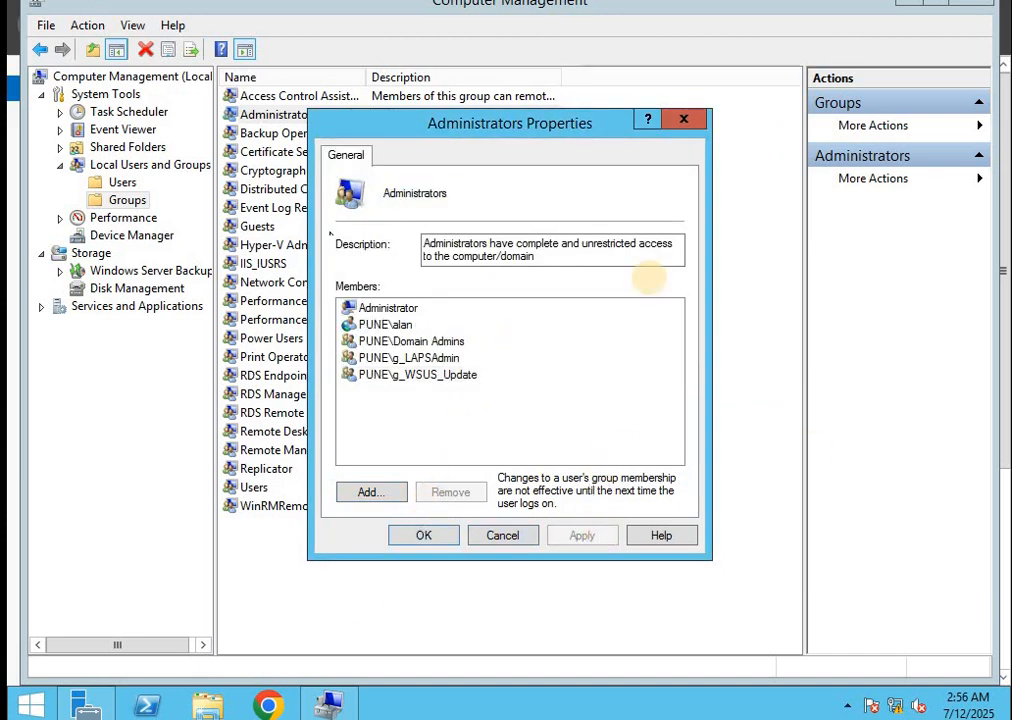
Close the Administrators properties and sign in as the domain Administrator with its password
left_click(425, 536)
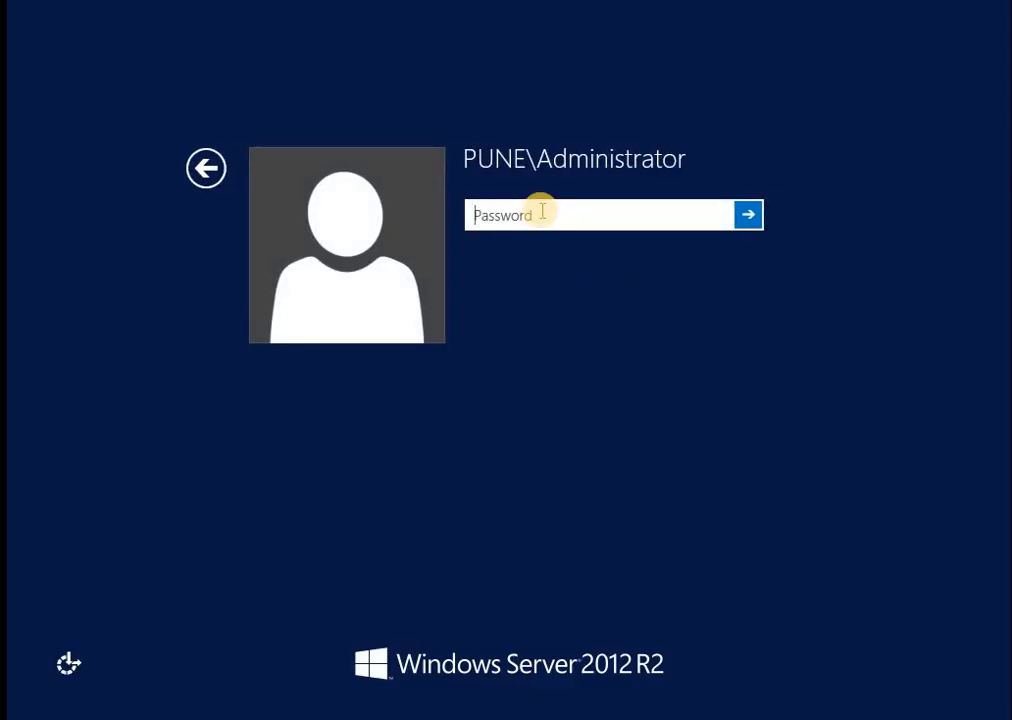
type("•••••")
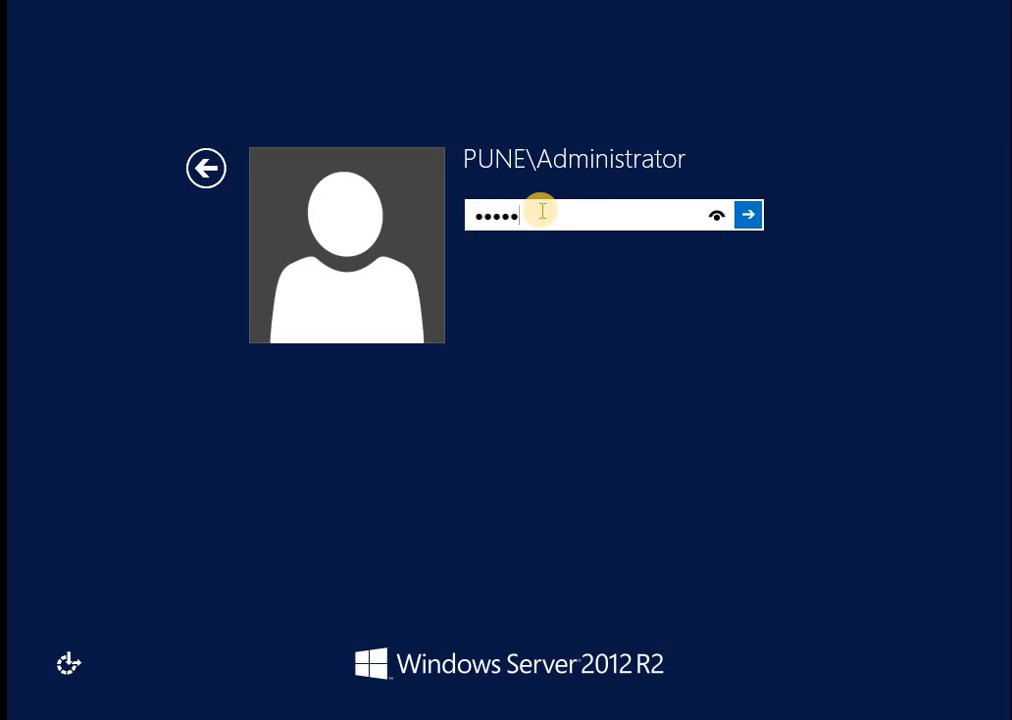
type("•••")
key("Return")
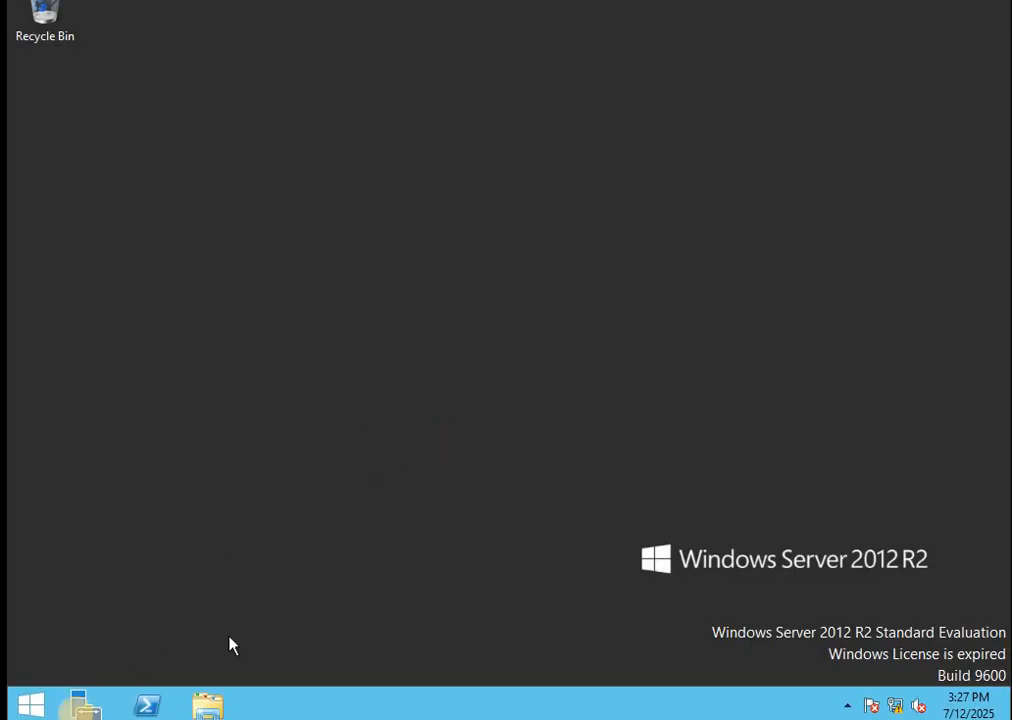
Launch Active Directory Users and Computers from Server Manager and view INPUIIS01's properties
left_click(31, 700)
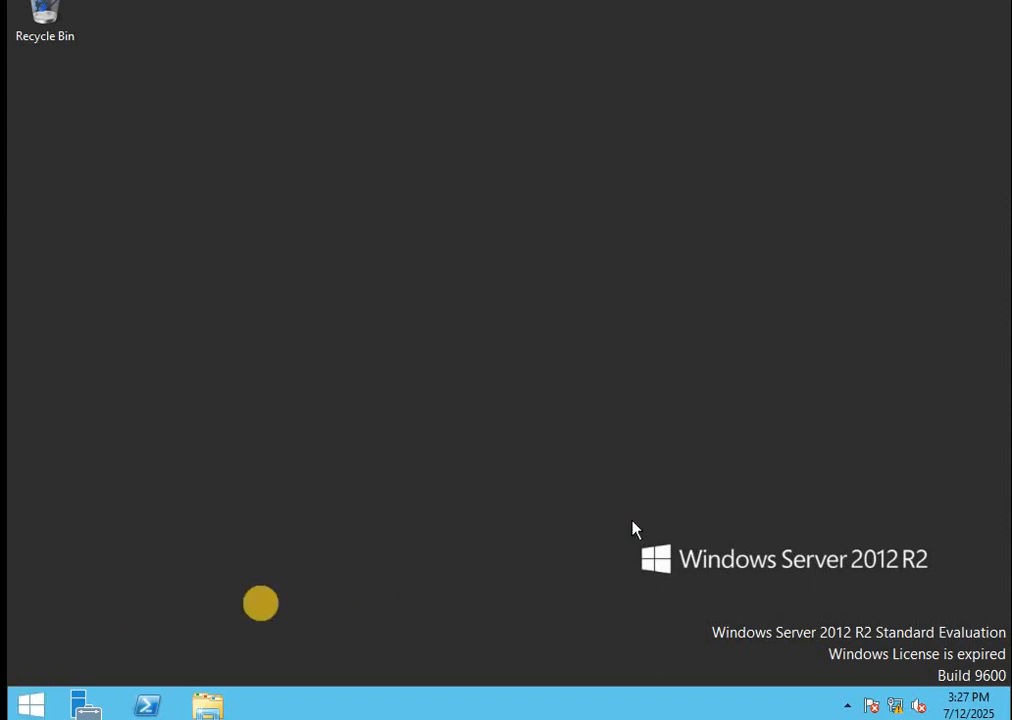
left_click(82, 706)
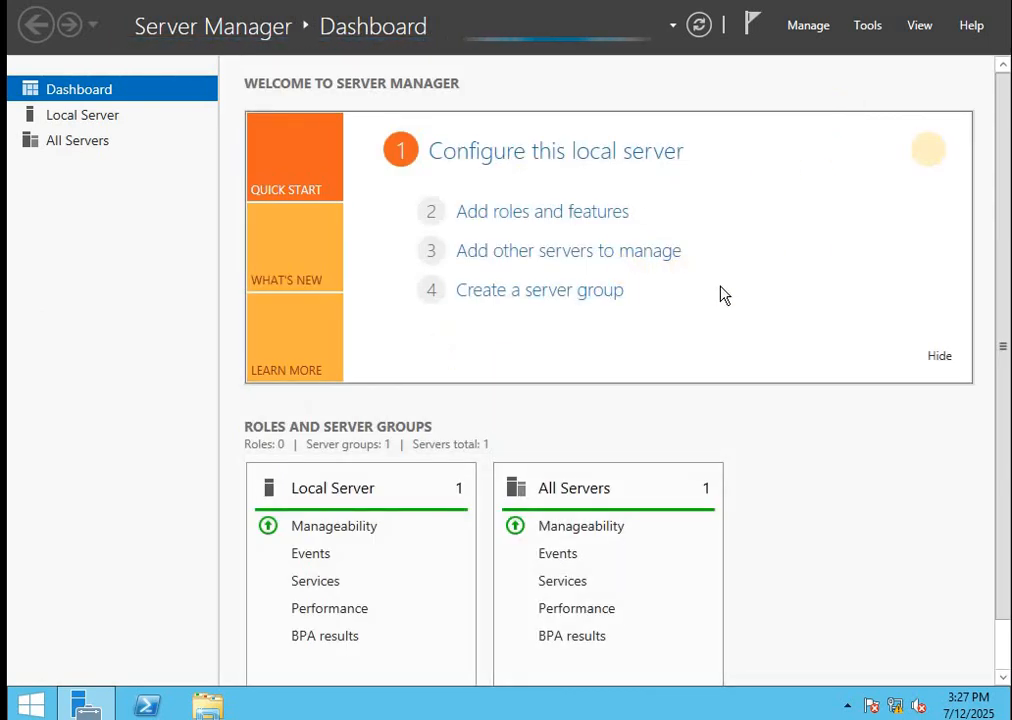
left_click(866, 28)
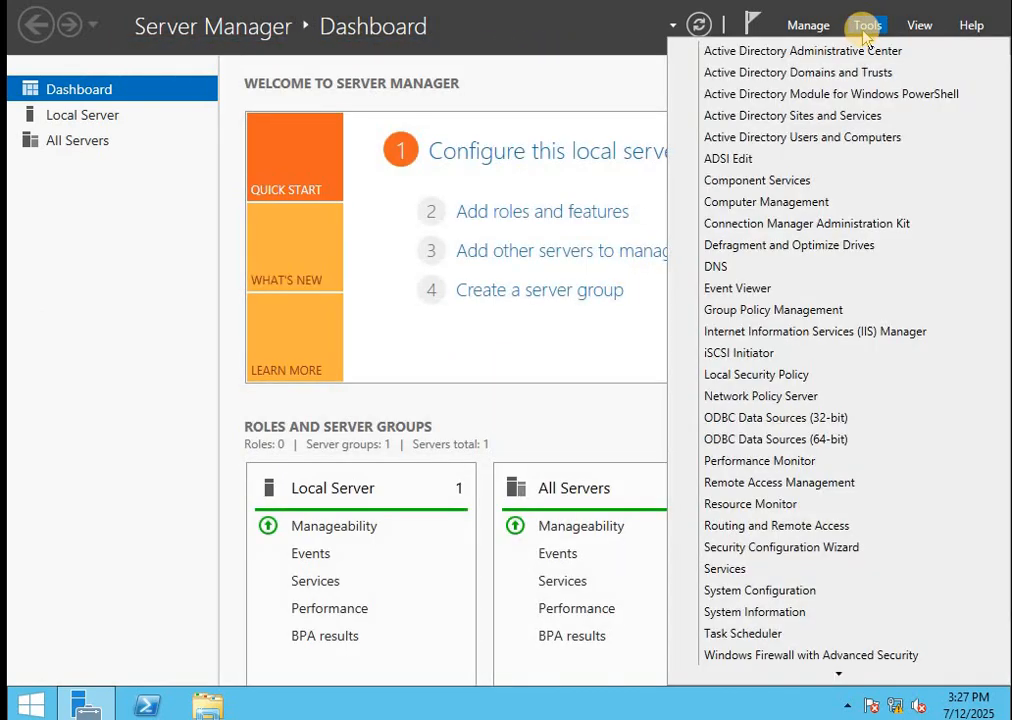
left_click(804, 138)
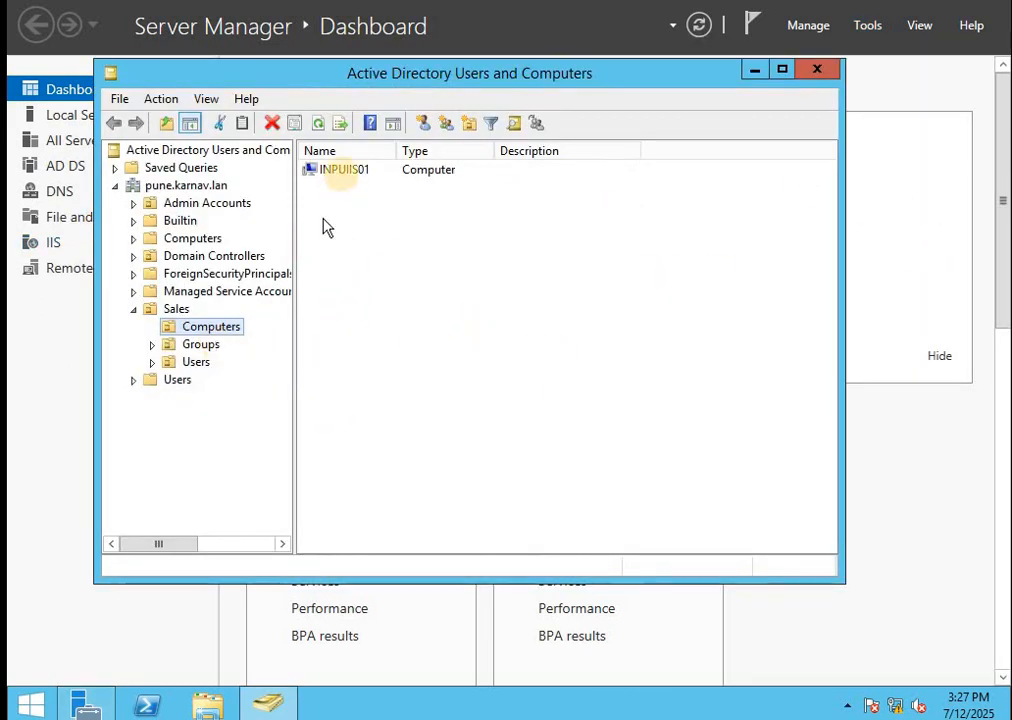
double_click(340, 170)
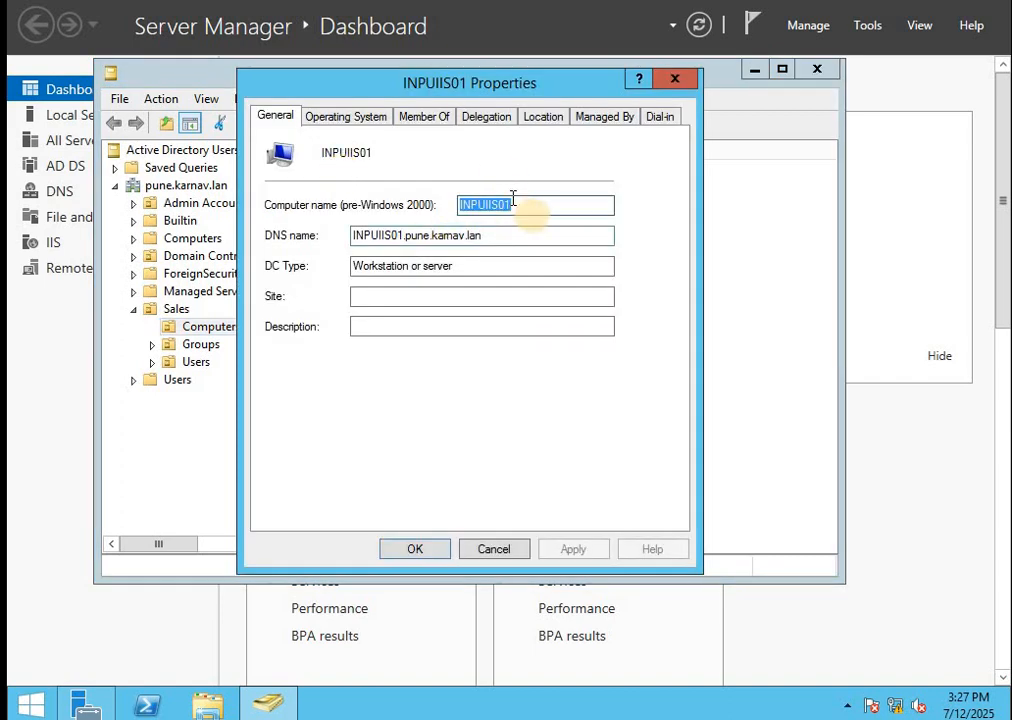
left_click_drag(540, 206, 366, 215)
key("ctrl+c")
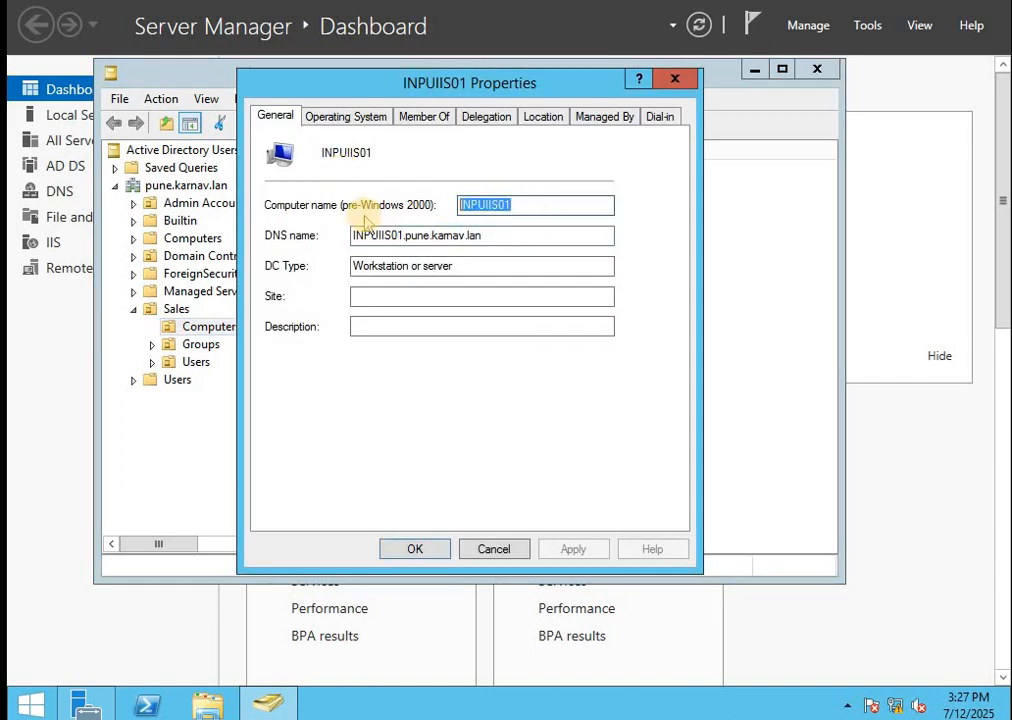
left_click(674, 79)
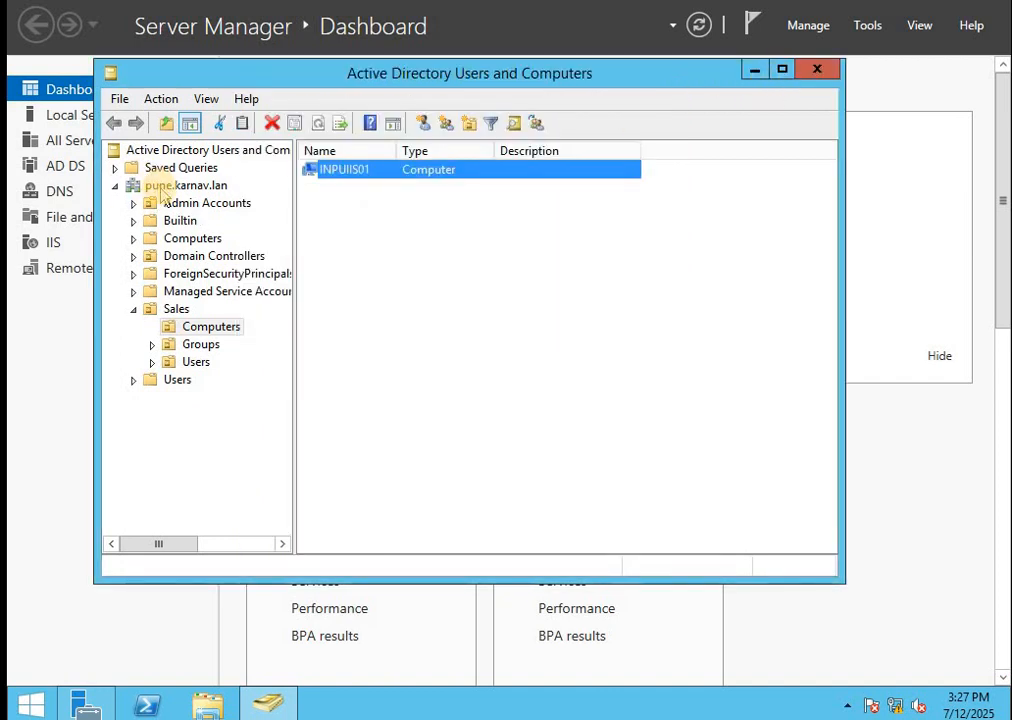
Select the pune.karnav.lan domain root and enable Advanced Features in the View menu
left_click(158, 186)
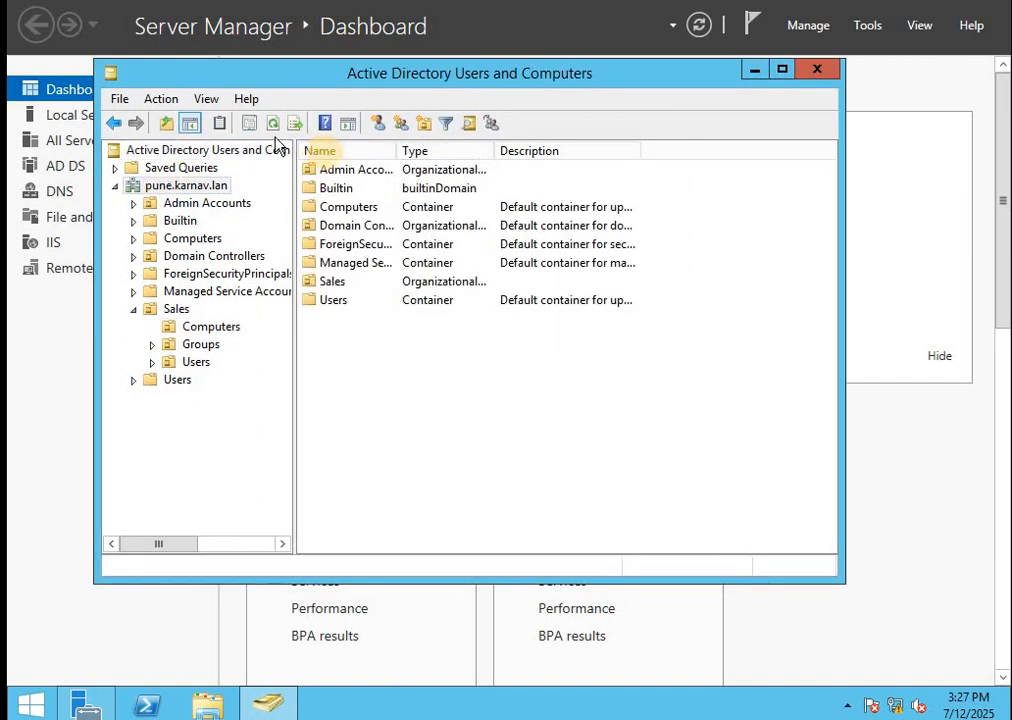
left_click(207, 99)
left_click(277, 262)
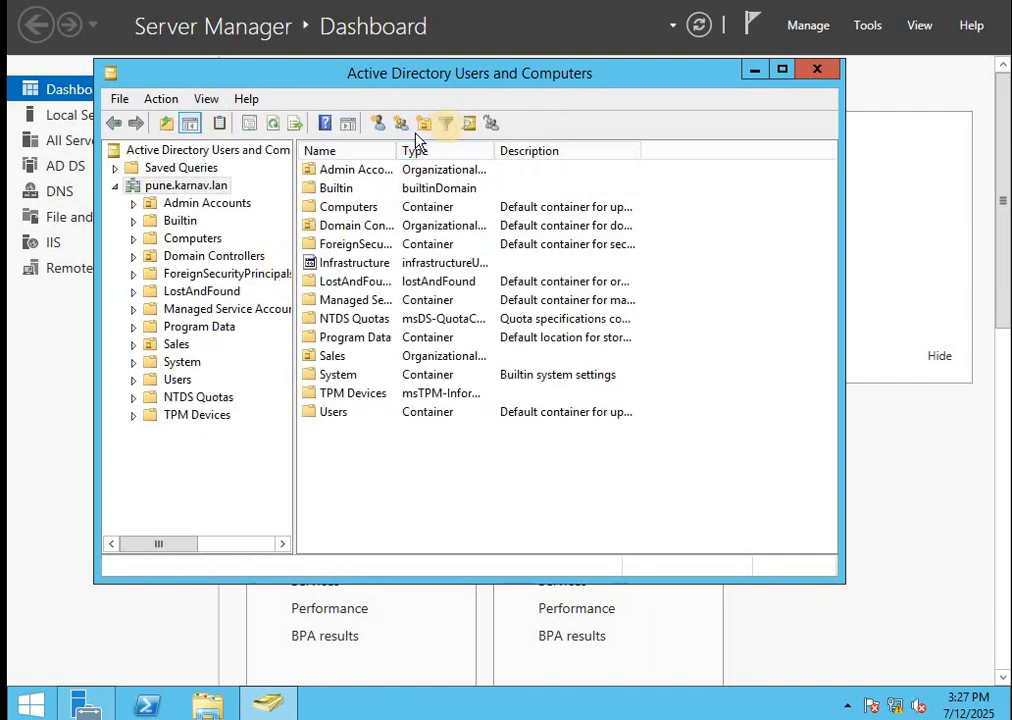
Search the domain for the computer INPUIIS01 using Find Computers
left_click(468, 123)
left_click(323, 194)
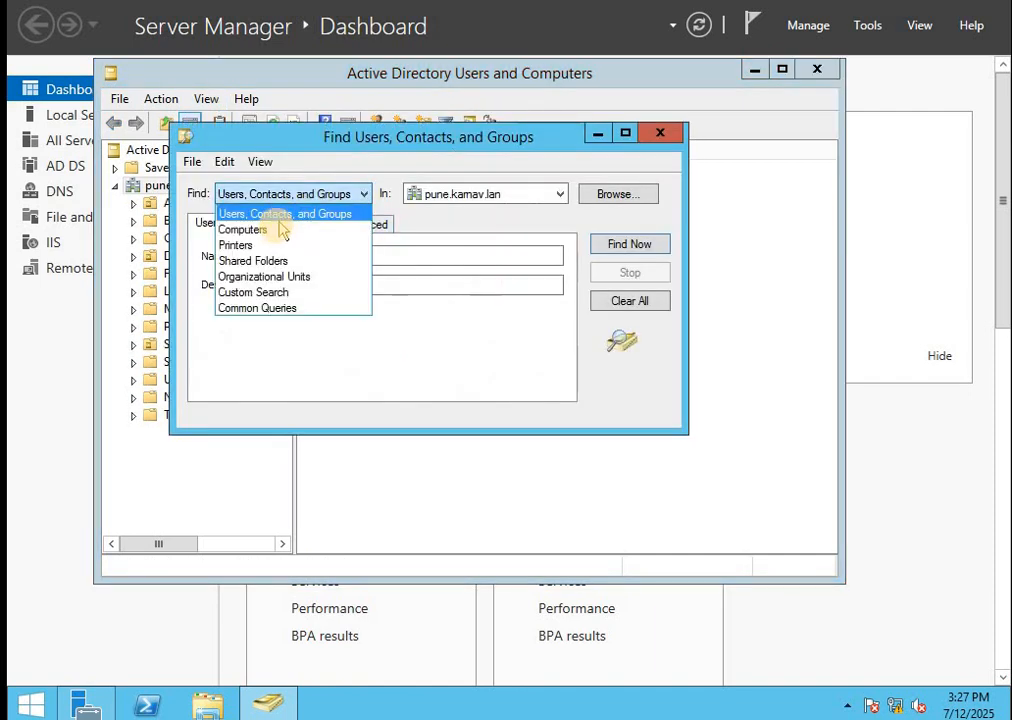
left_click(282, 228)
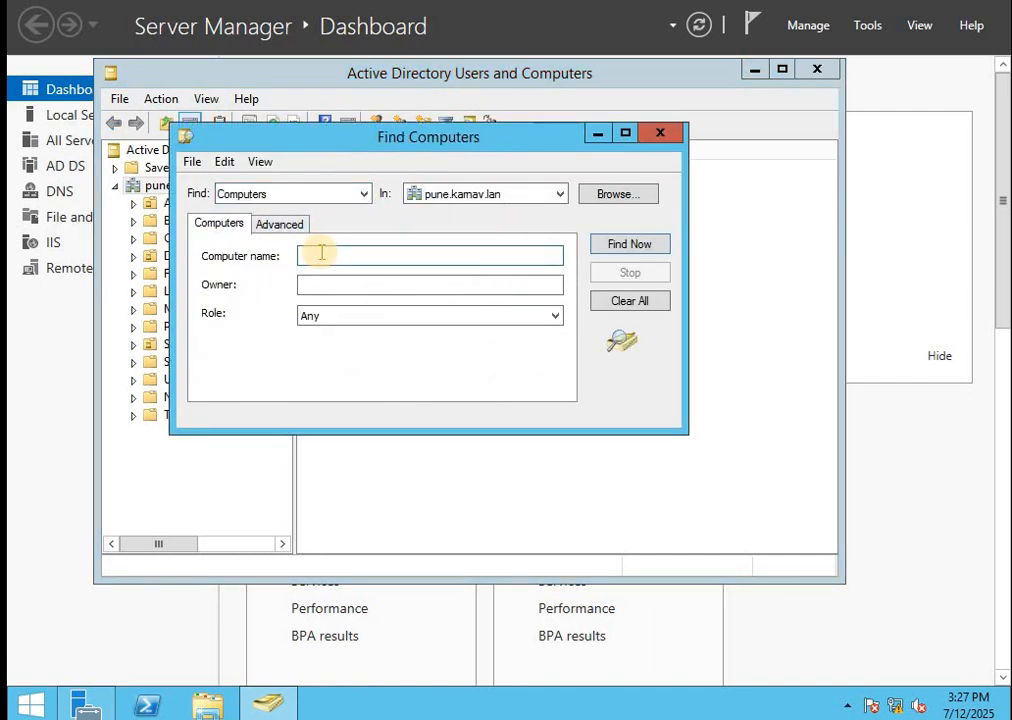
key("ctrl+v")
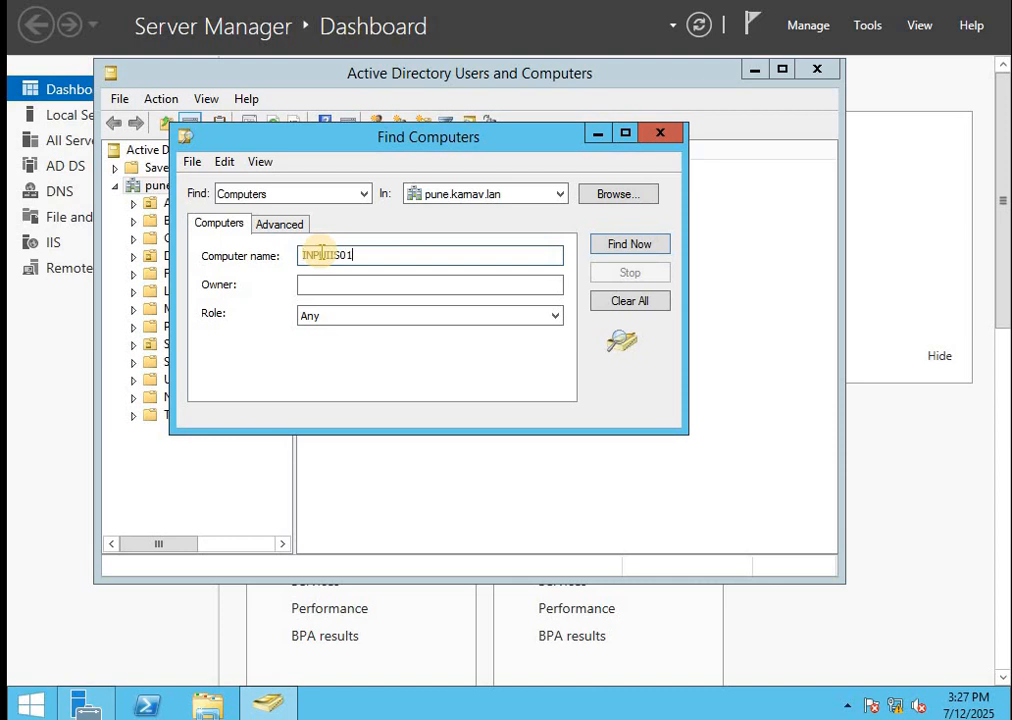
left_click(619, 244)
left_click(216, 466)
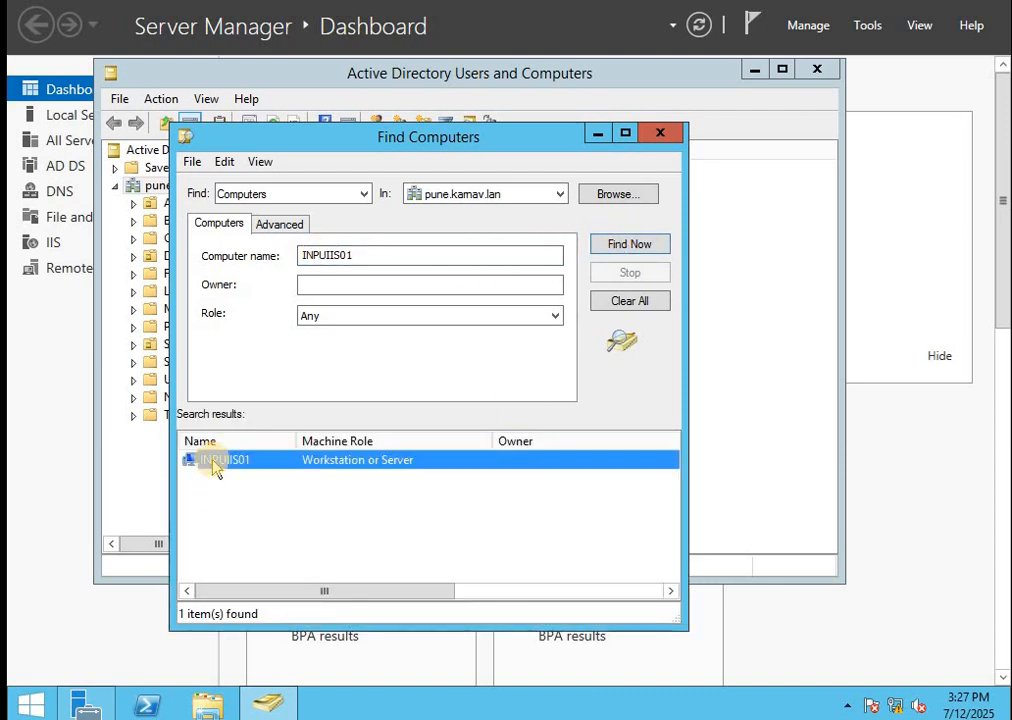
Open INPUIIS01's properties and select its canonical name on the Object tab
double_click(216, 466)
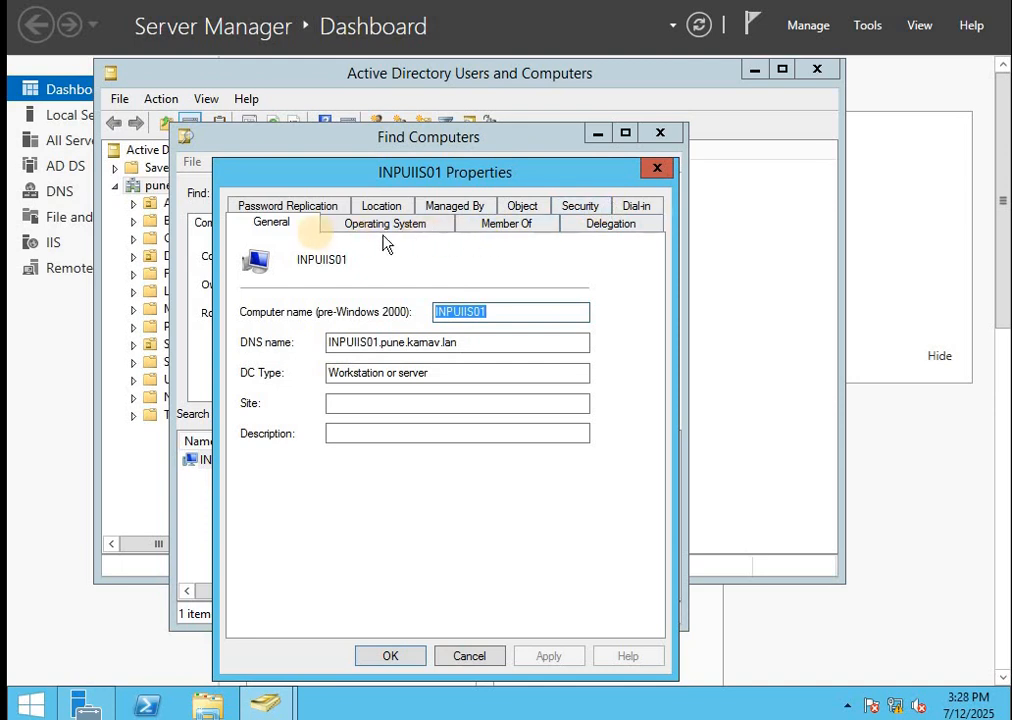
left_click(522, 206)
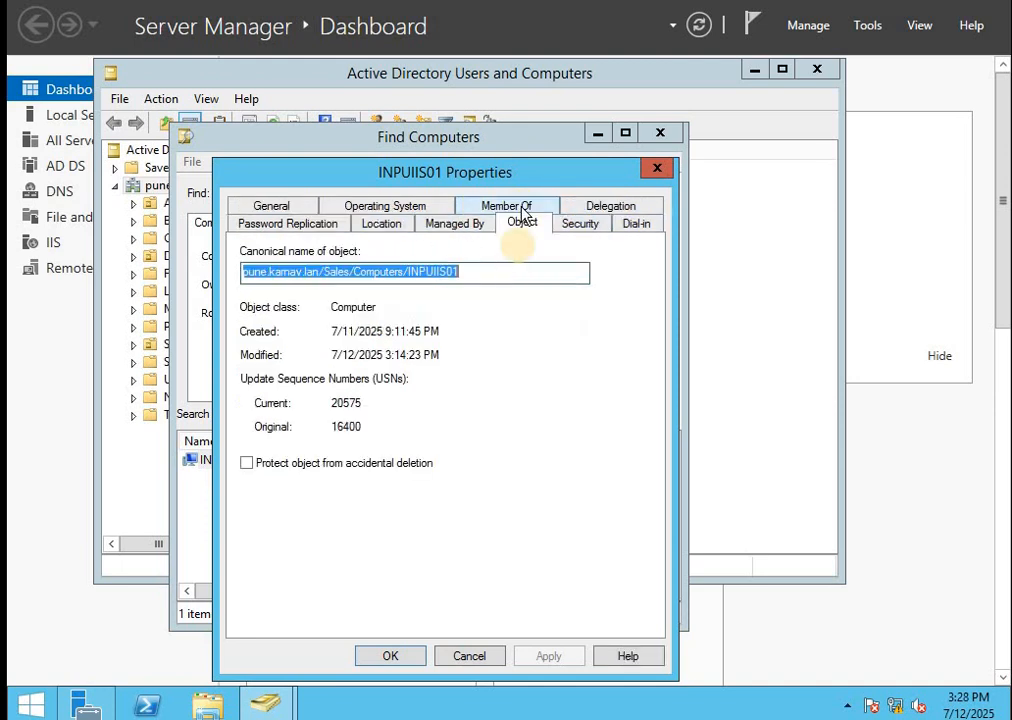
left_click(502, 272)
left_click_drag(502, 272, 243, 272)
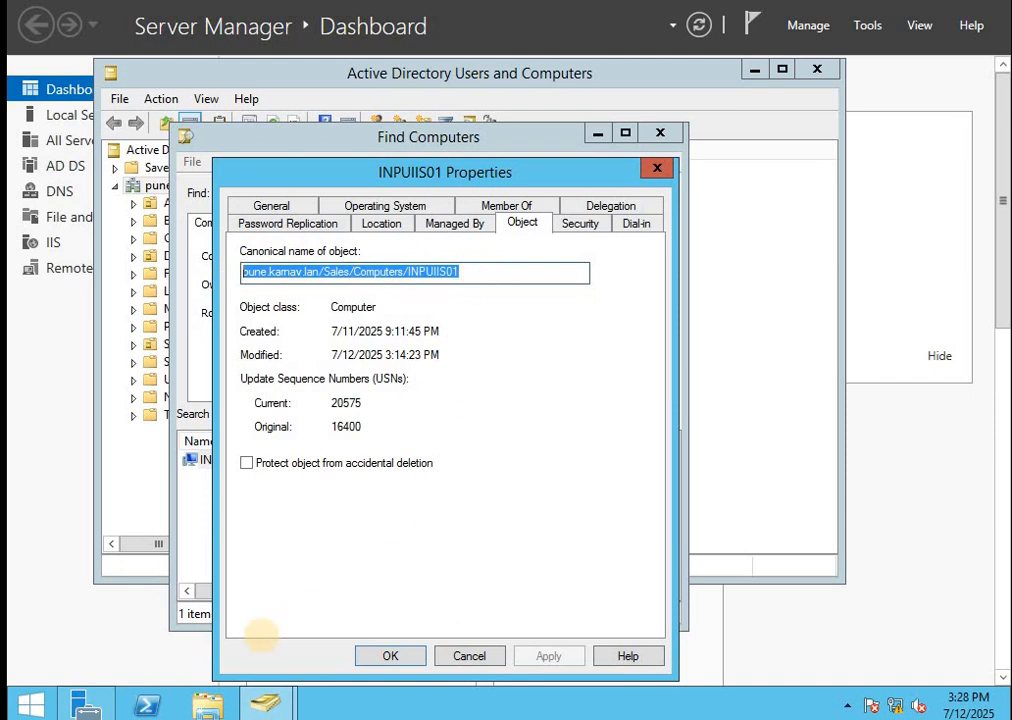
Run get-adcomputer INPUIIS01 in PowerShell to show its distinguished name
left_click(145, 708)
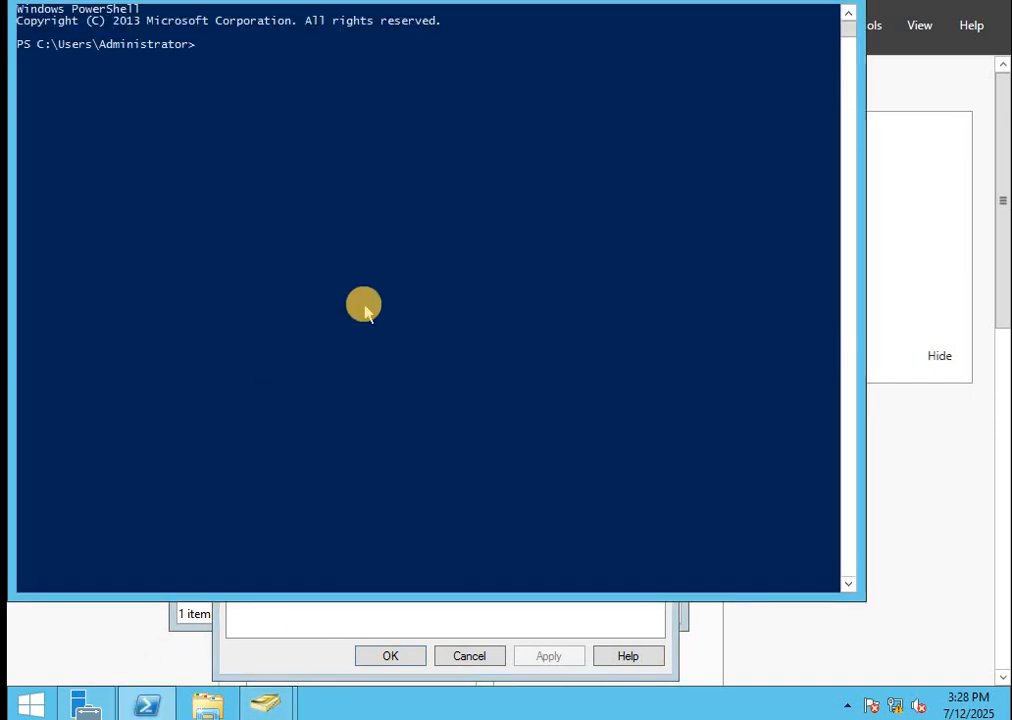
type("get-adcomp")
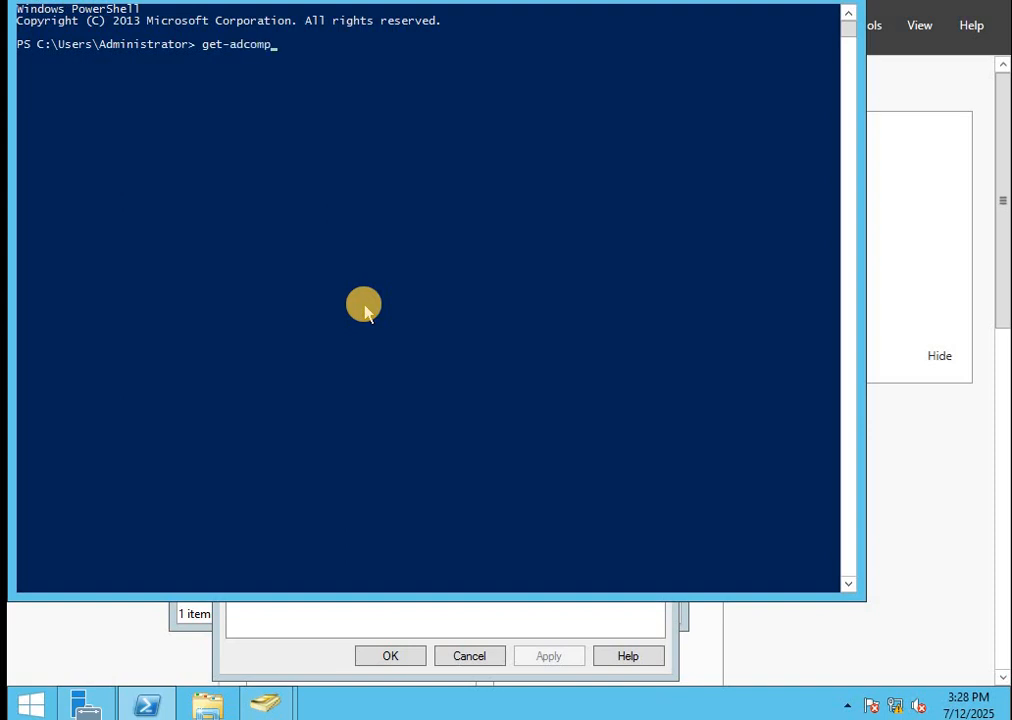
type("uter INPUIIS01")
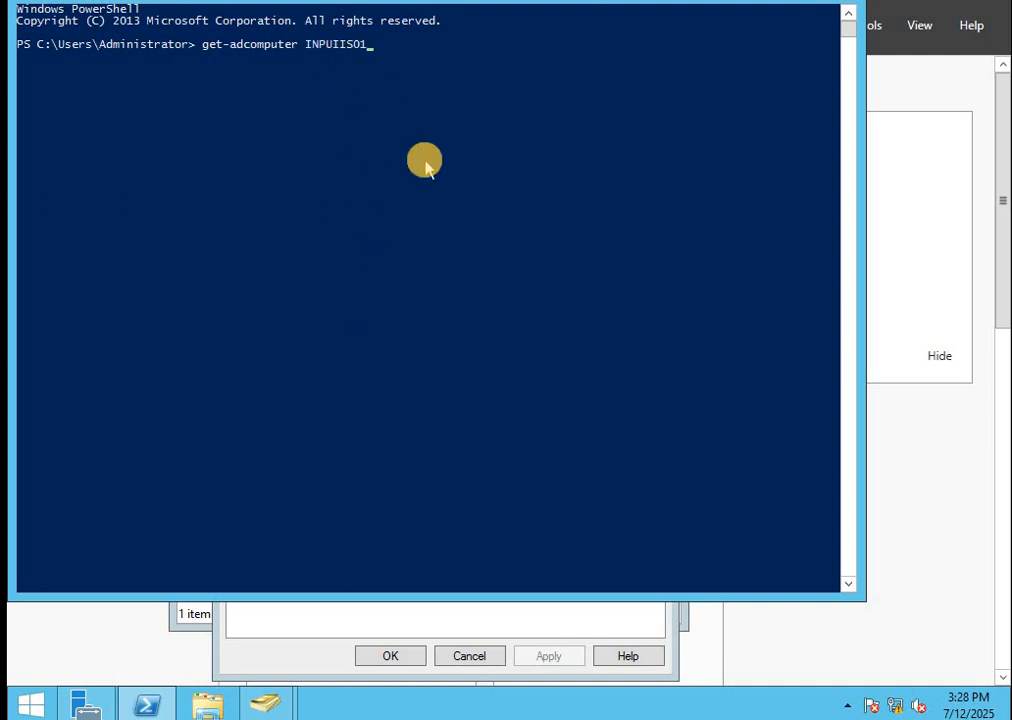
key("Return")
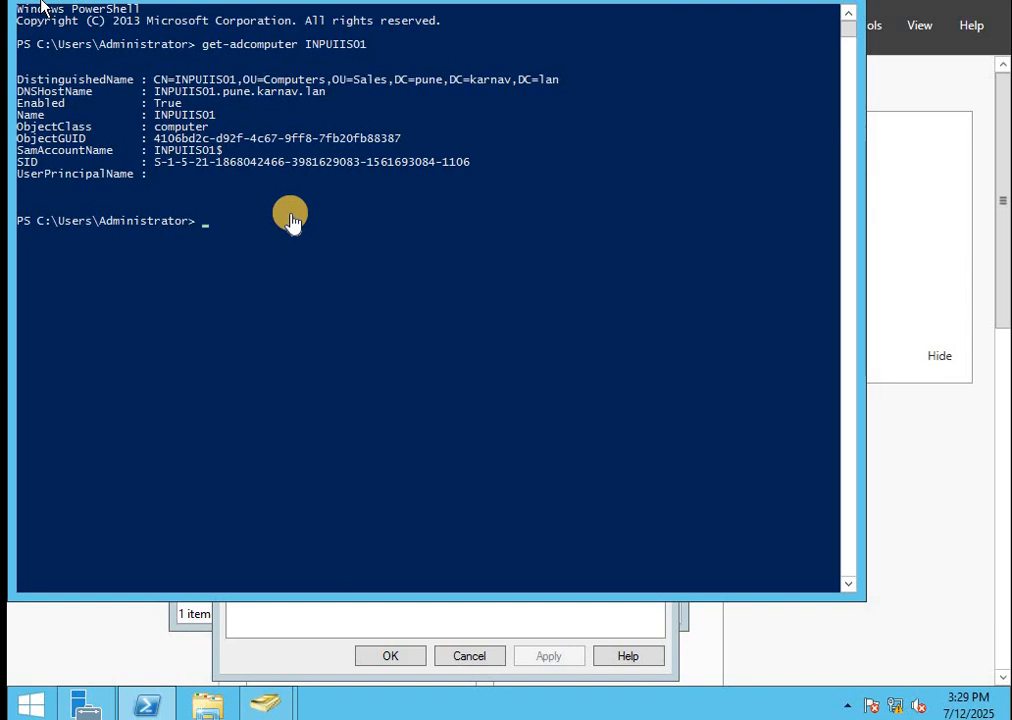
Close INPUIIS01 properties, Find Computers and Active Directory Users and Computers, highlighting the OU path
left_click(289, 634)
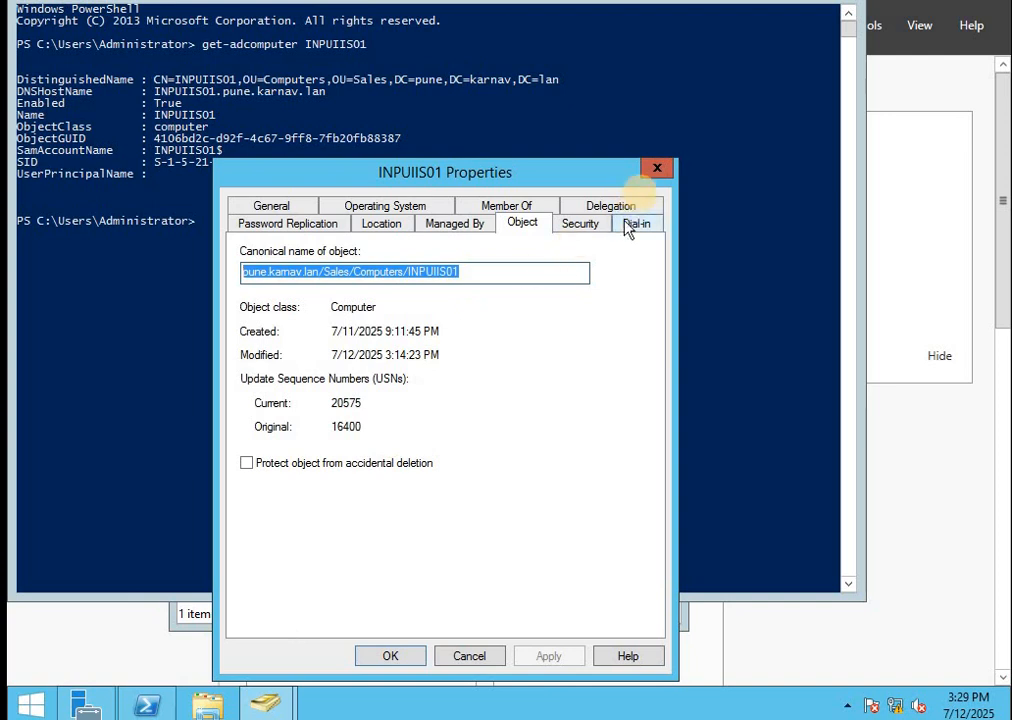
left_click(656, 168)
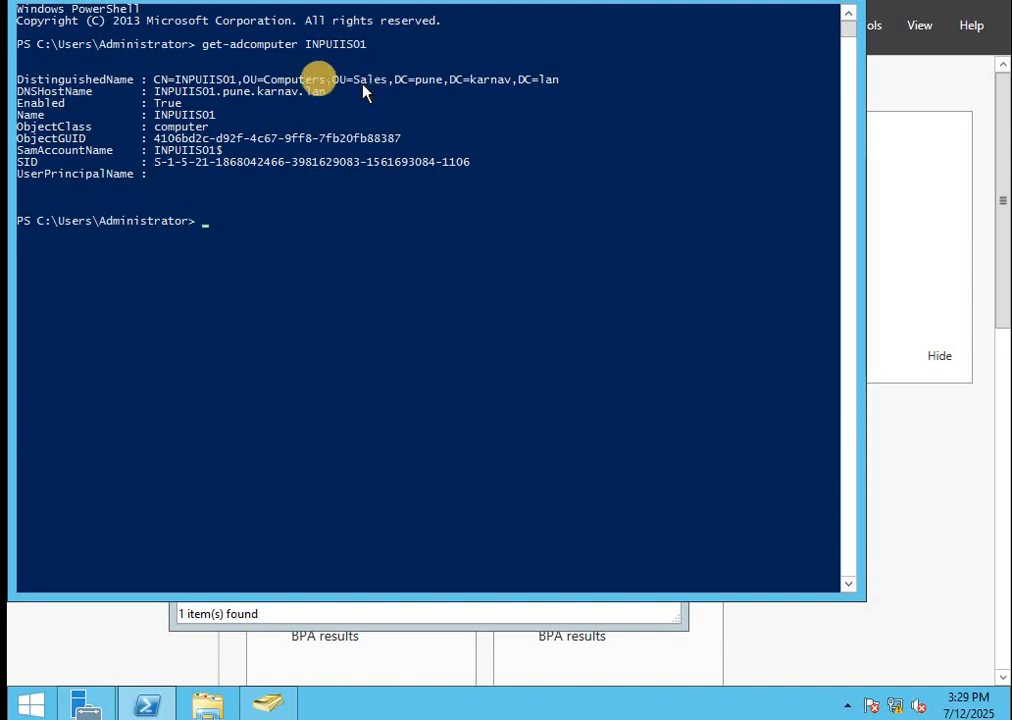
left_click_drag(247, 80, 549, 80)
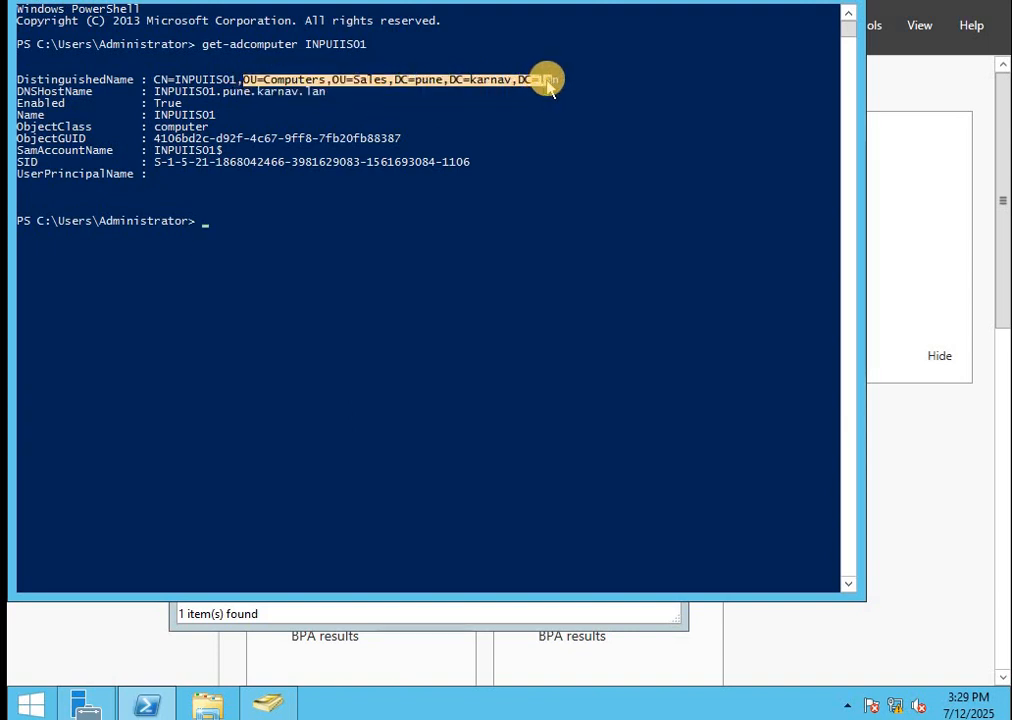
left_click(361, 620)
left_click(670, 133)
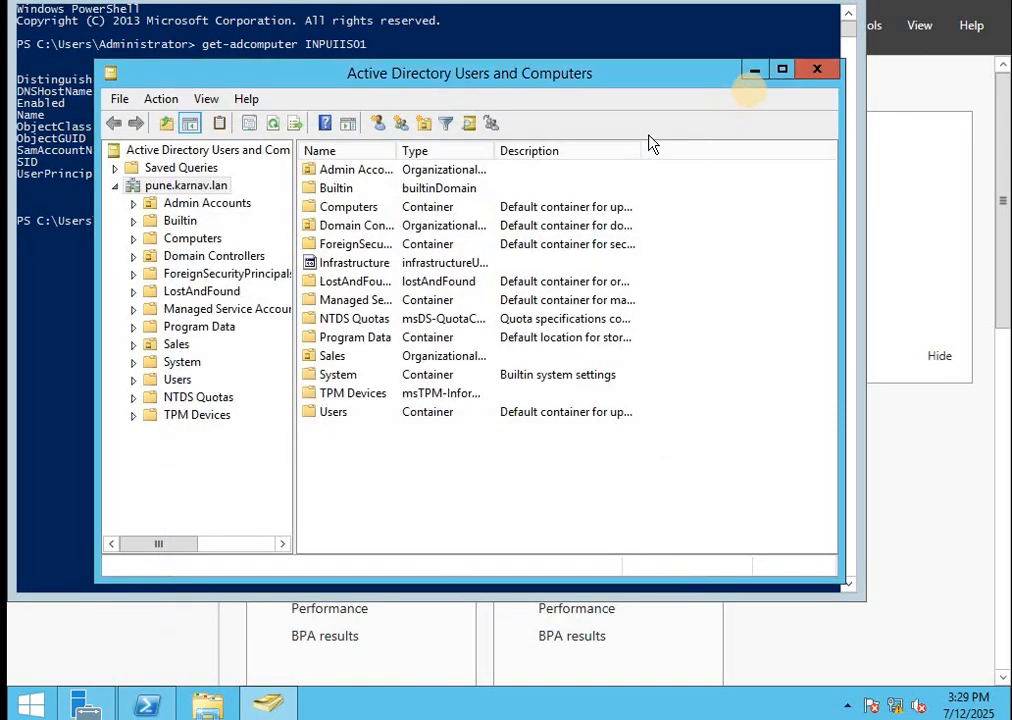
left_click(817, 69)
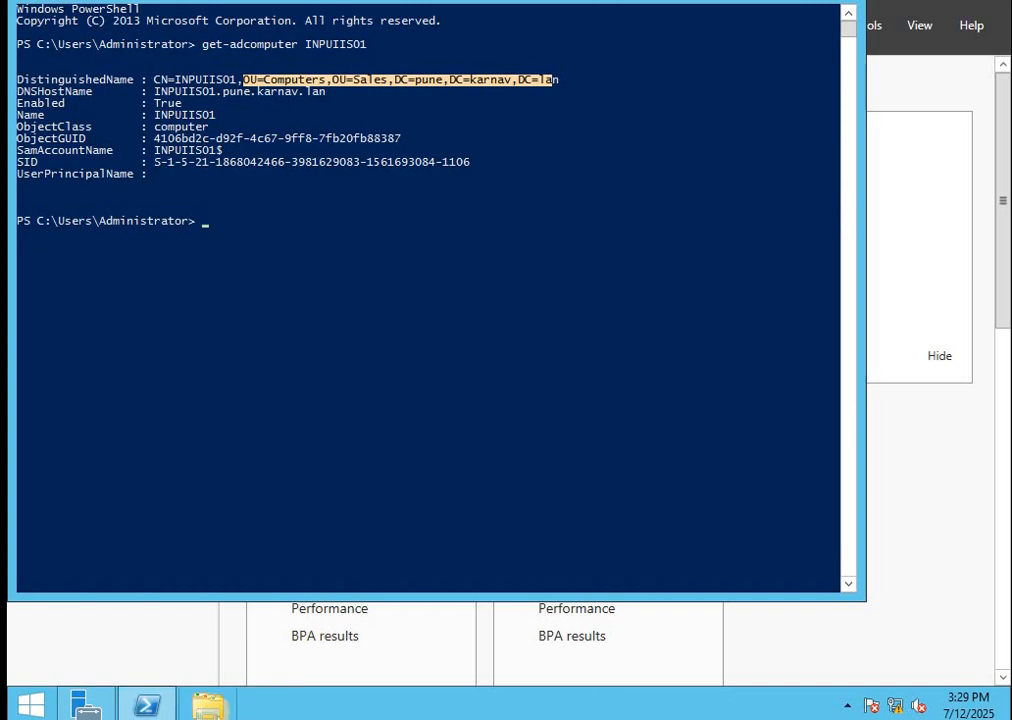
Start Group Policy Management by running gpmc.msc from PowerShell
left_click(238, 296)
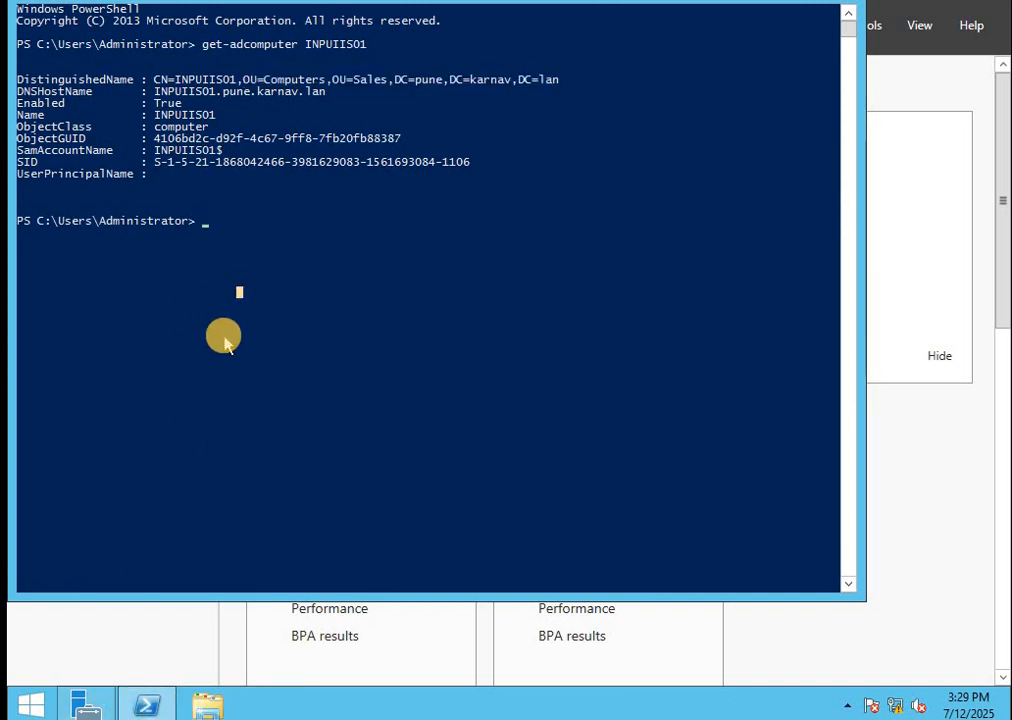
type("g")
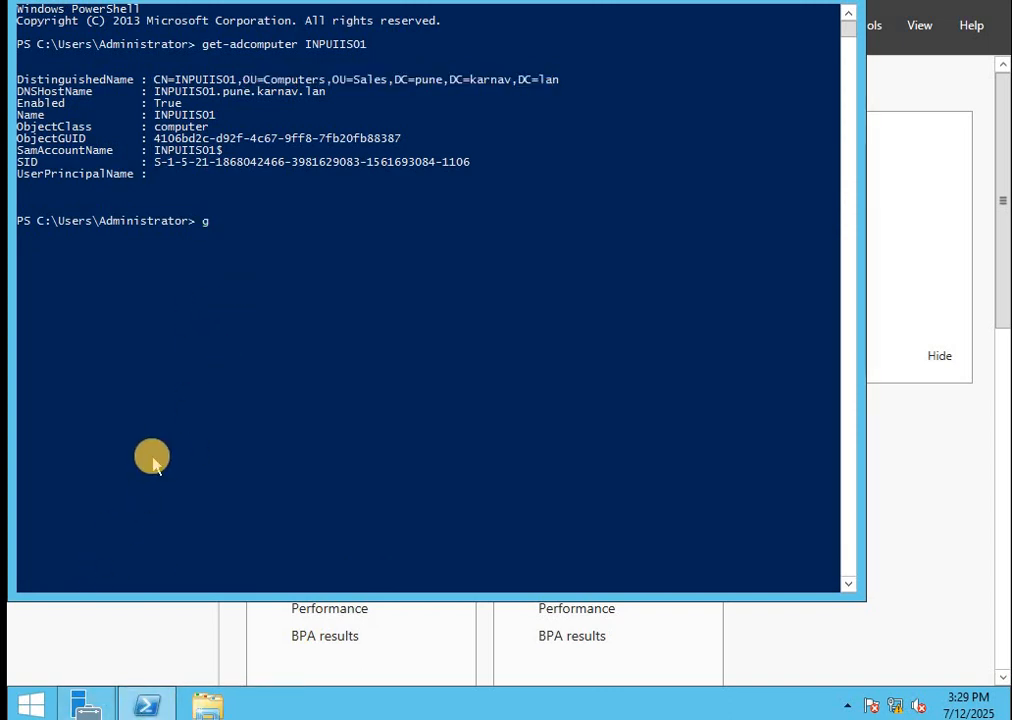
type("pmc.msc")
key("Return")
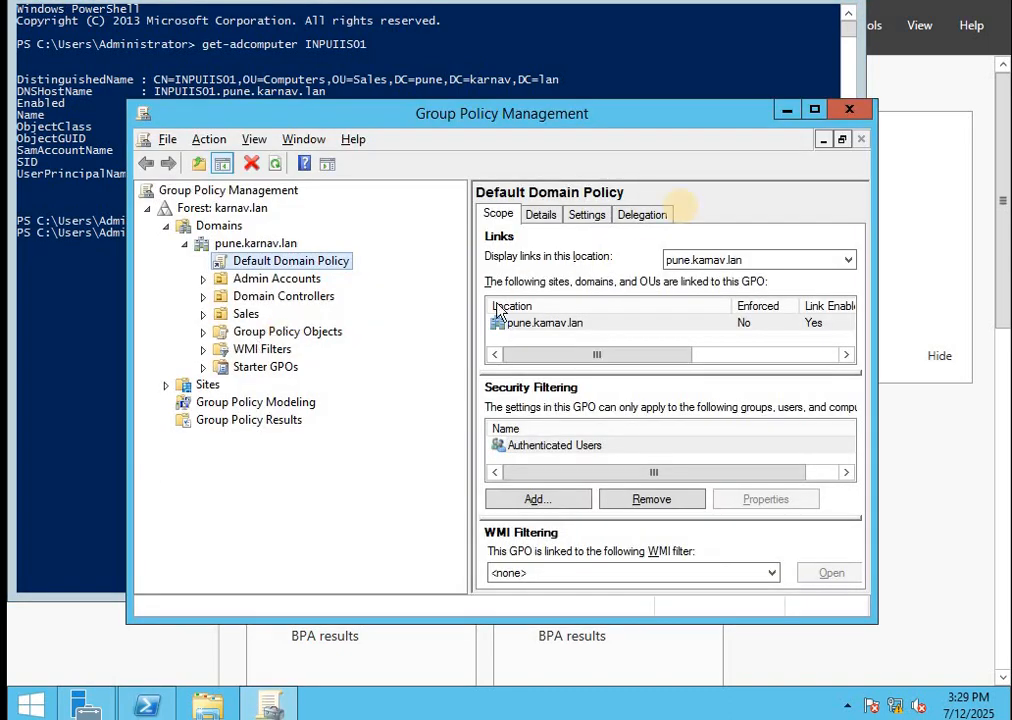
Maximize Group Policy Management and cancel a GPO started under Group Policy Objects
left_click(814, 109)
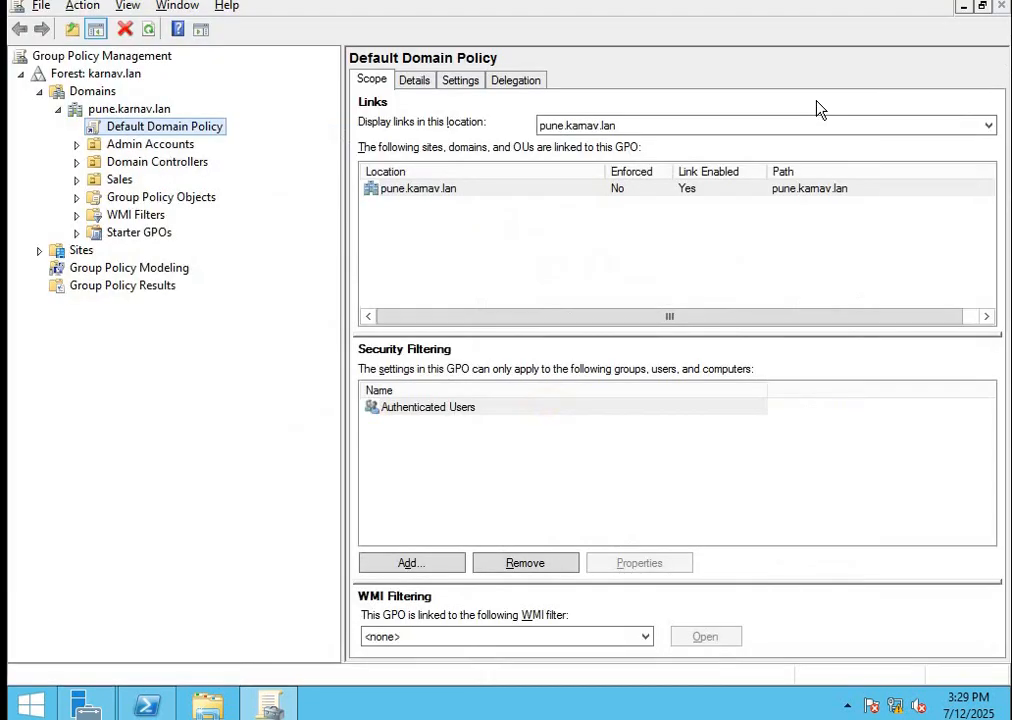
left_click(142, 199)
right_click(148, 199)
left_click(199, 221)
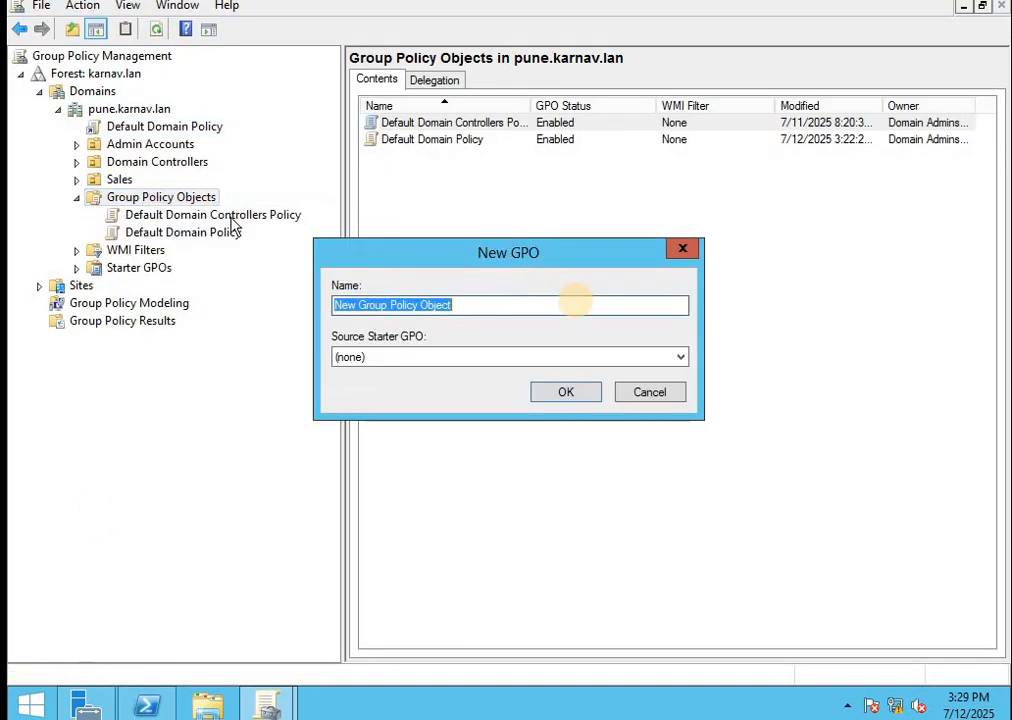
left_click(650, 393)
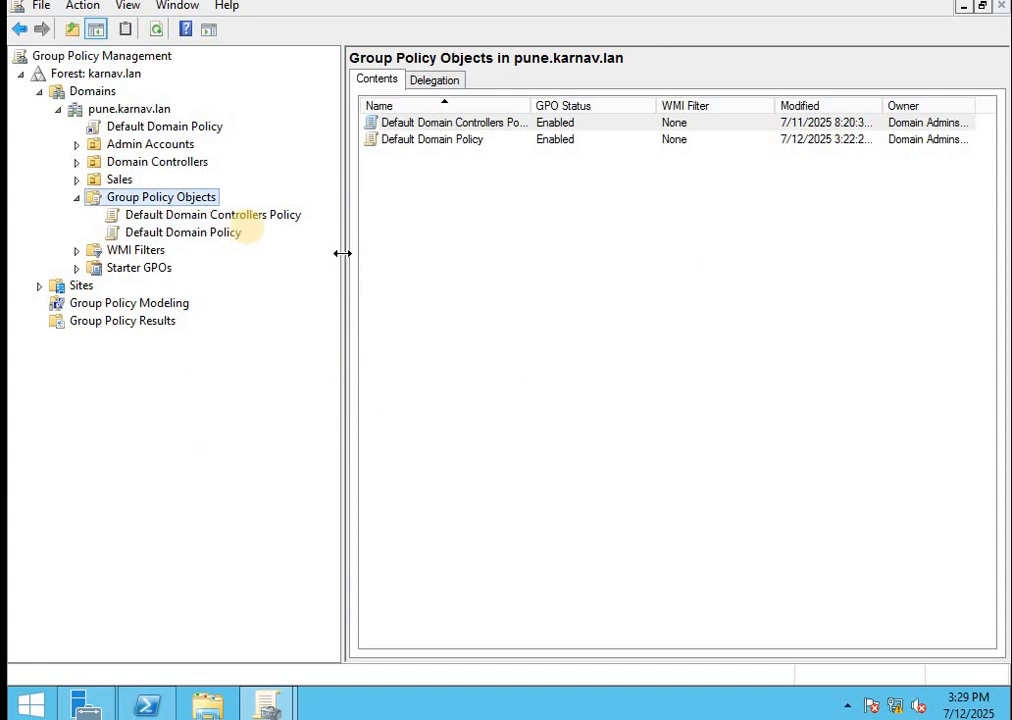
Create a GPO linked to the Sales > Computers OU and begin naming it gpo_addLocalAdmin
left_click(76, 179)
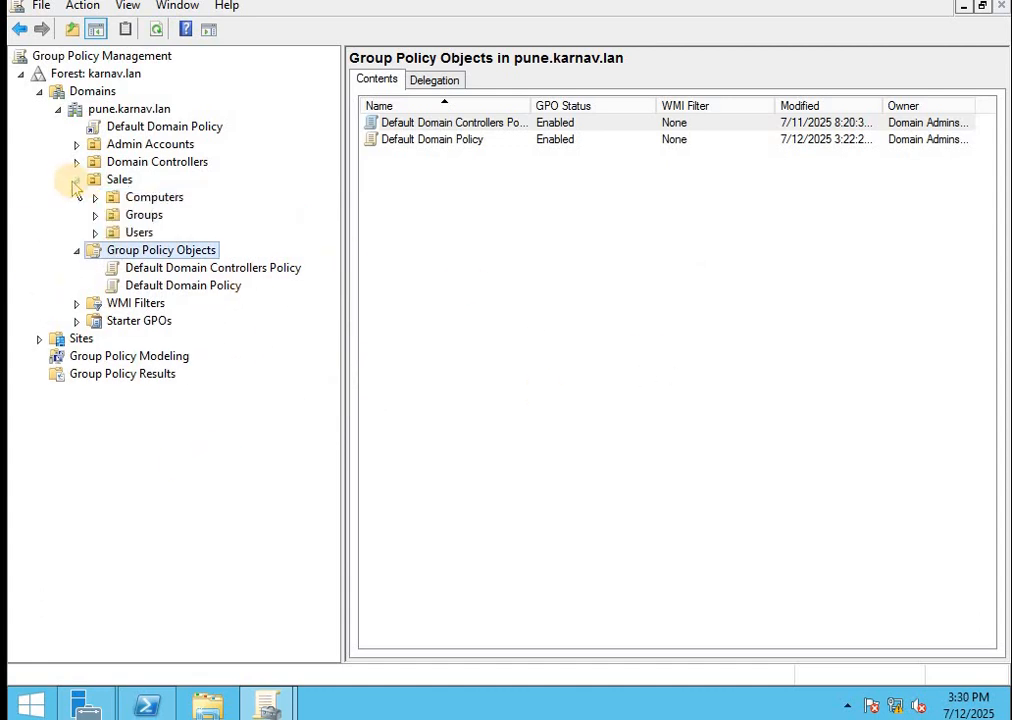
left_click(170, 198)
right_click(172, 200)
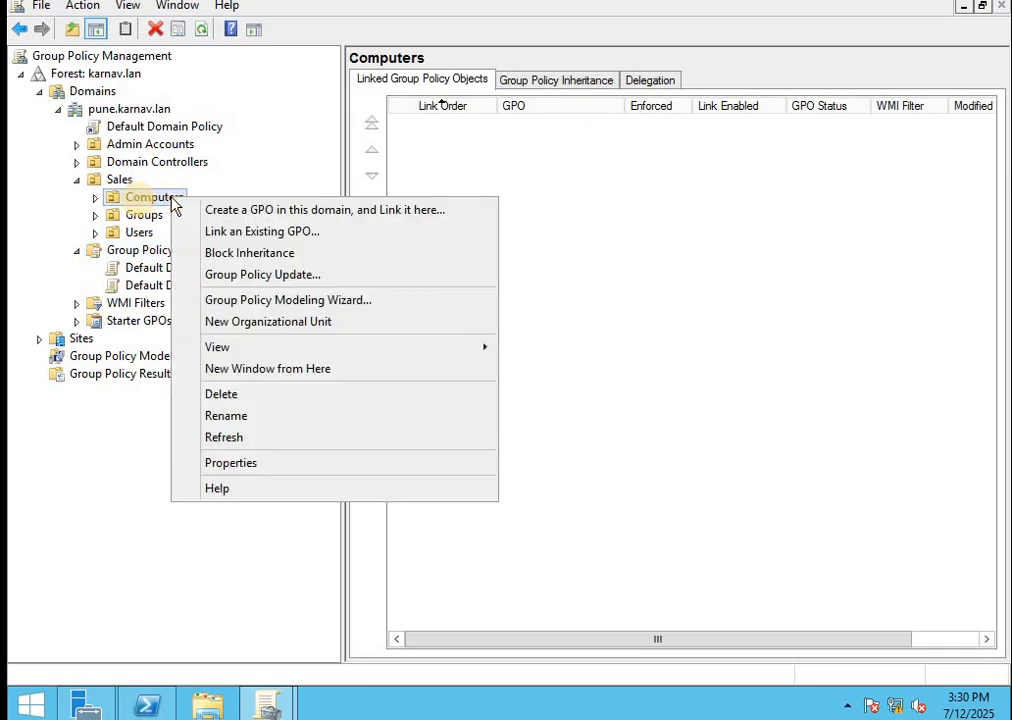
left_click(100, 200)
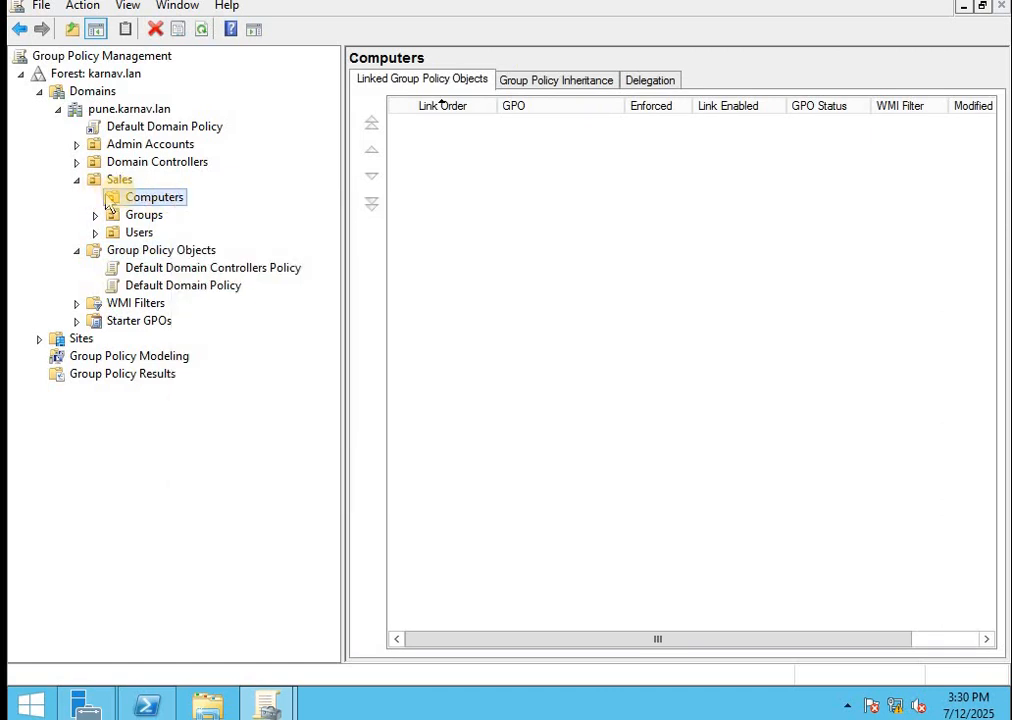
right_click(143, 197)
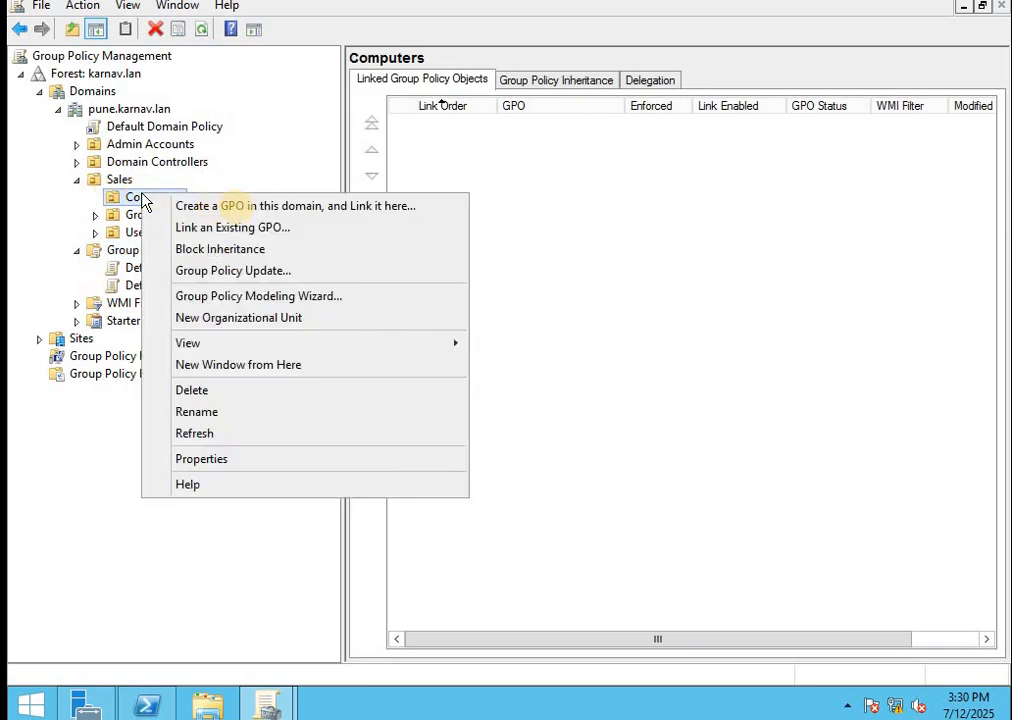
left_click(268, 206)
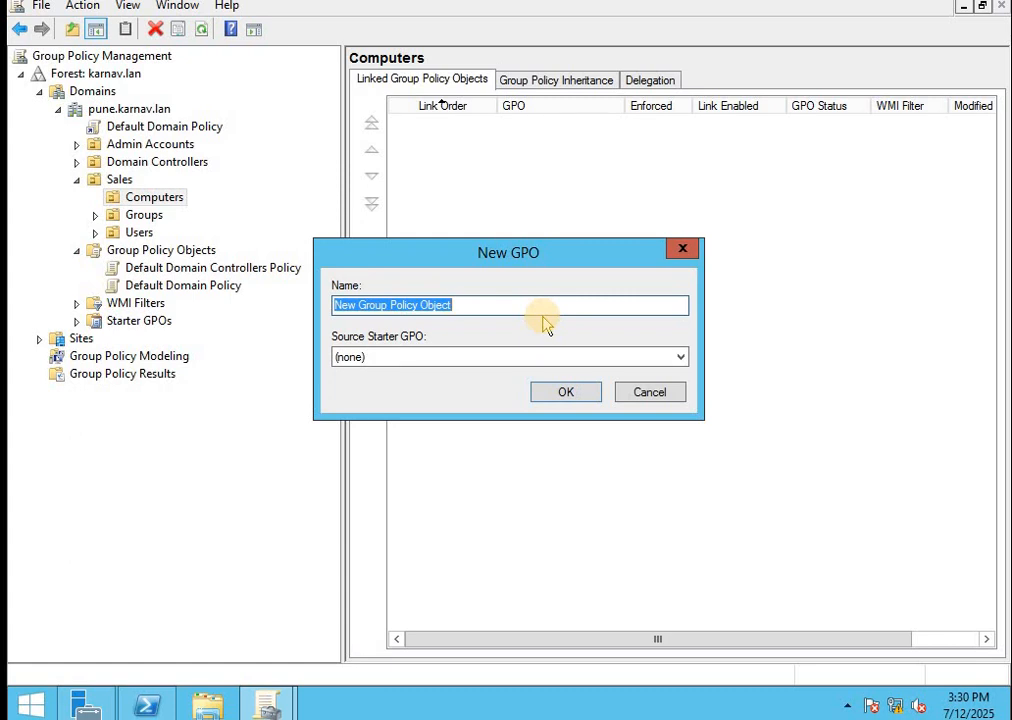
type("gpo_addLocalAdmin")
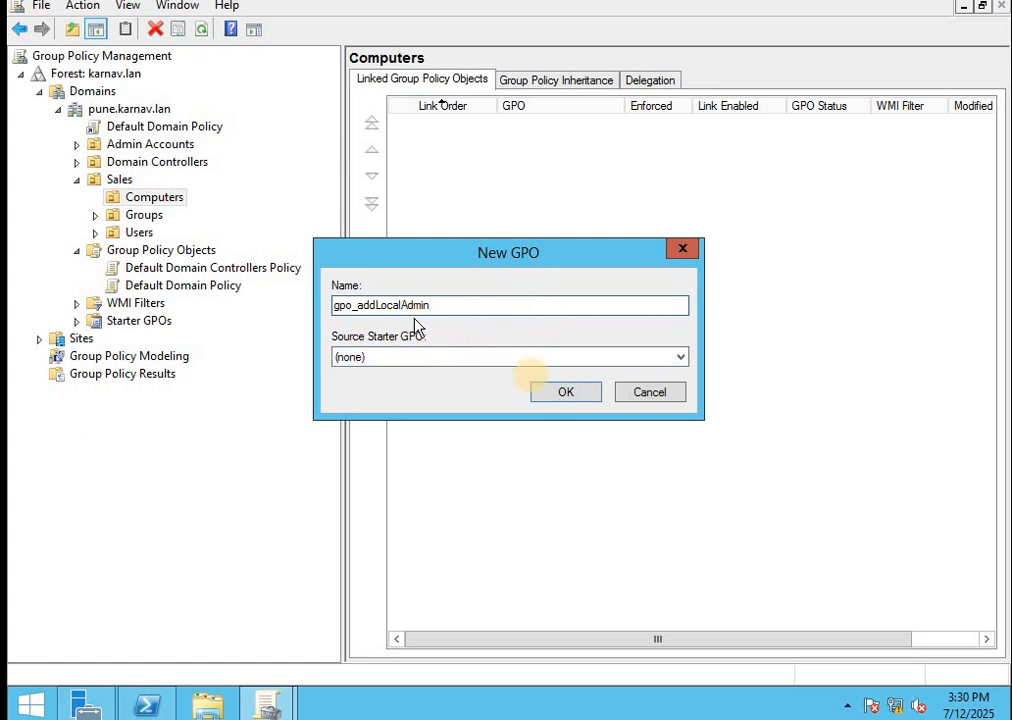
Create gpo_addLocalAdmin and remove Authenticated Users from its security filtering
left_click(563, 393)
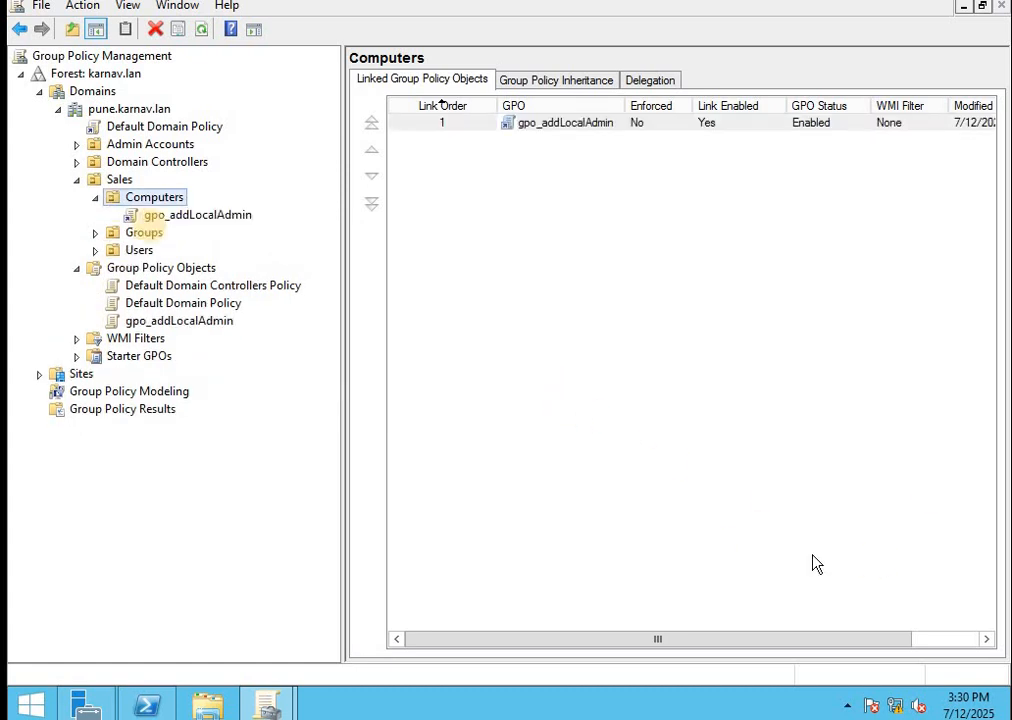
left_click(189, 222)
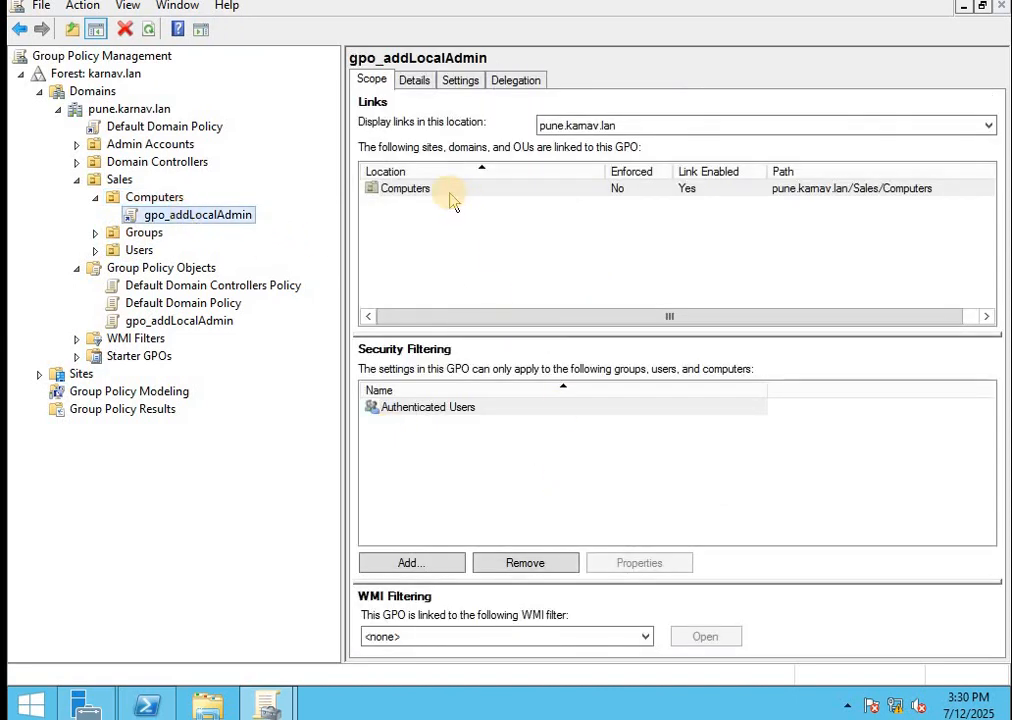
left_click(450, 194)
left_click(453, 406)
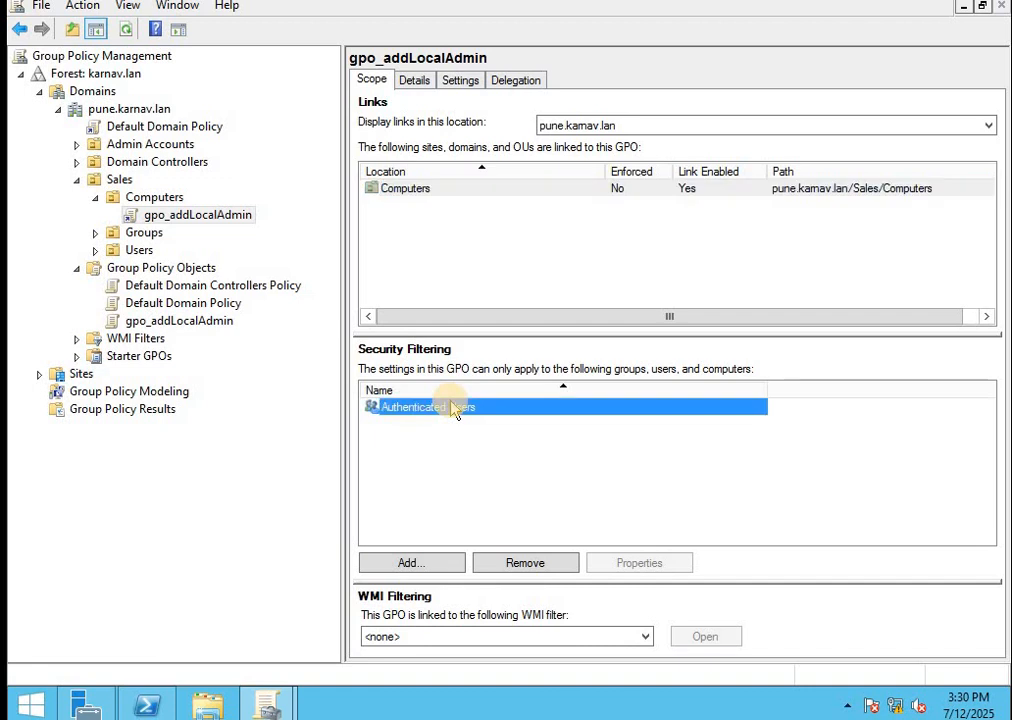
left_click(399, 194)
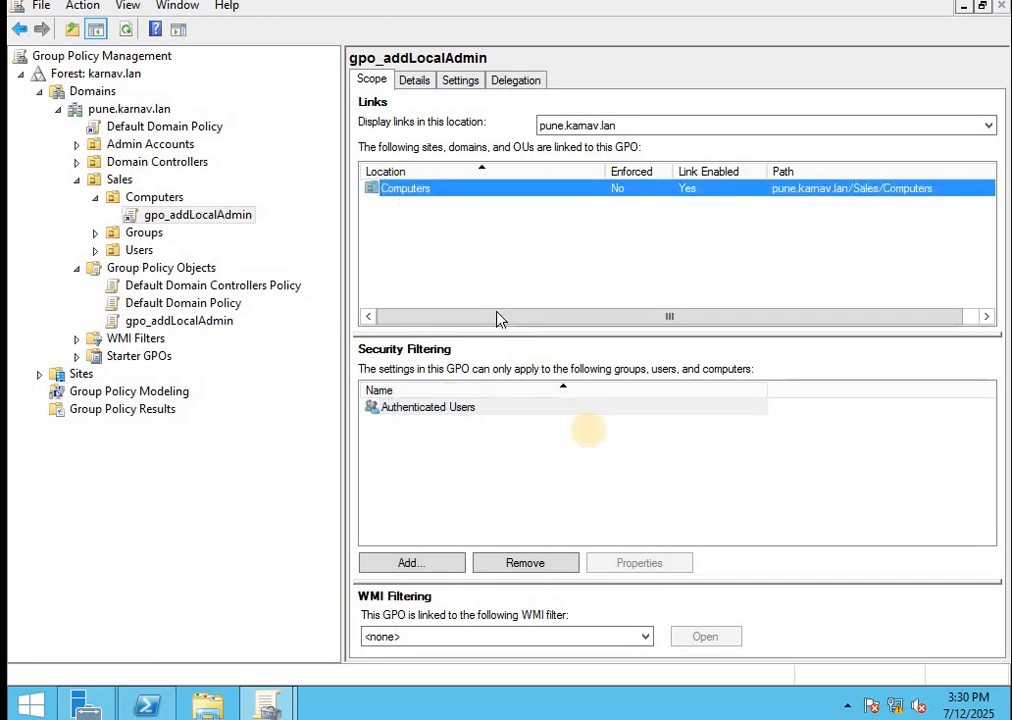
left_click(449, 408)
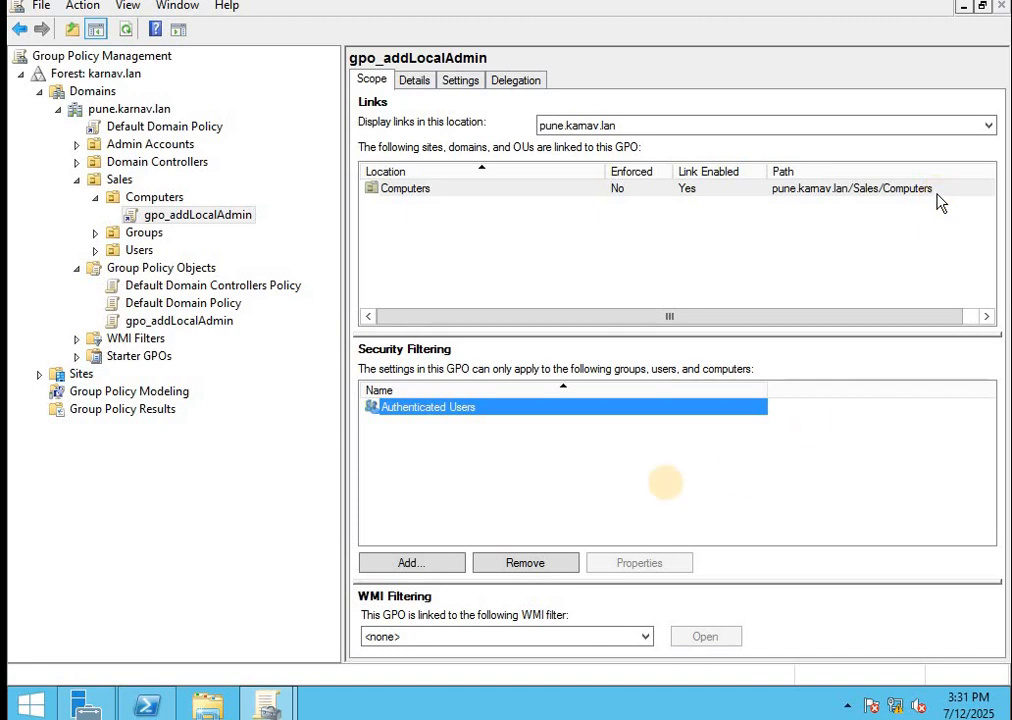
left_click(455, 472)
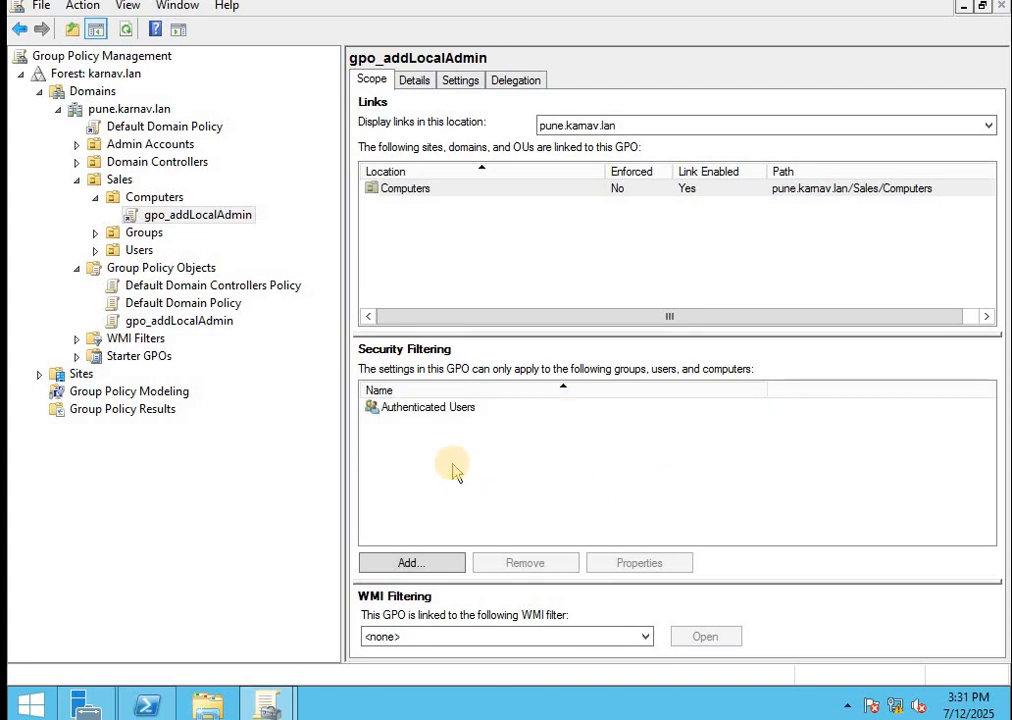
left_click(412, 412)
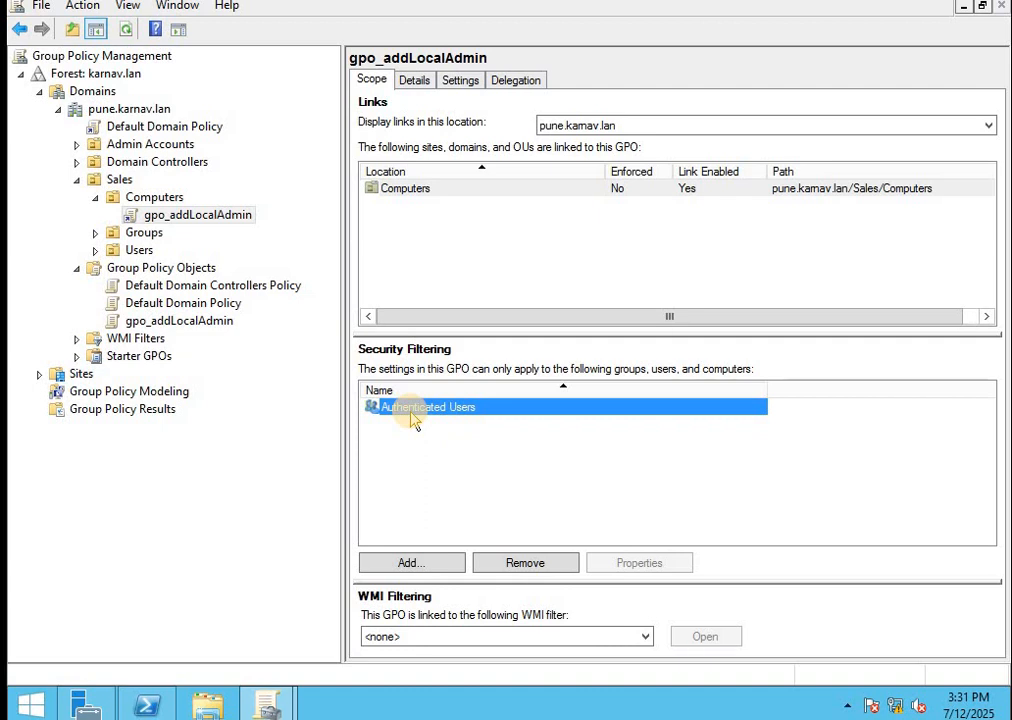
left_click(520, 561)
left_click(563, 391)
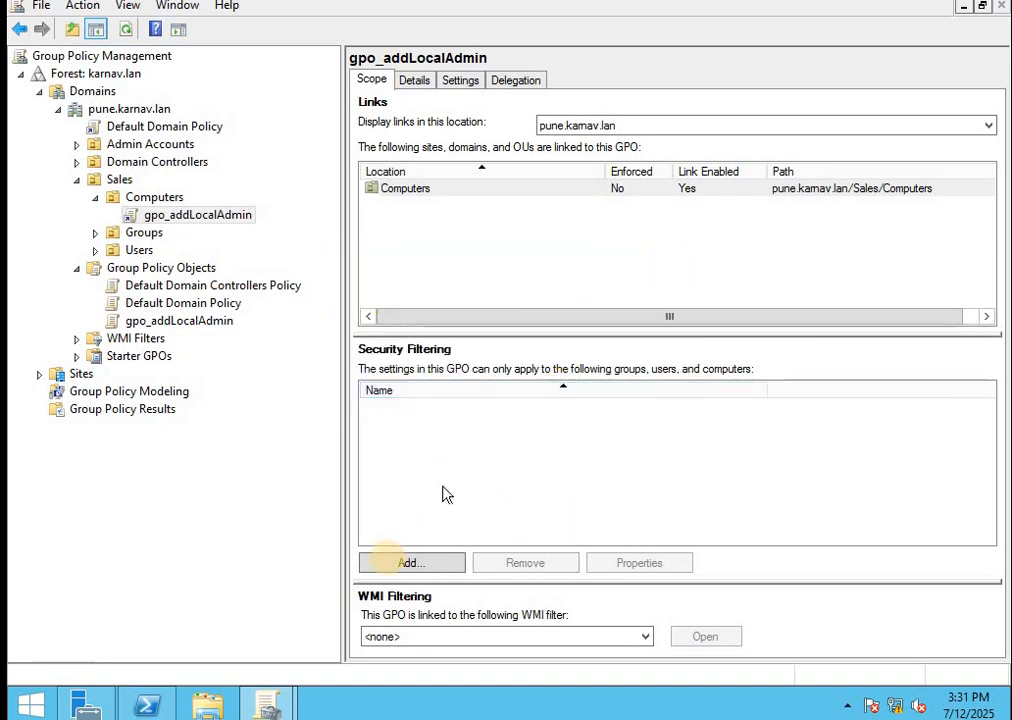
Add computer INPUIIS01 to the GPO's security filtering, enabling the Computers object type
left_click(400, 565)
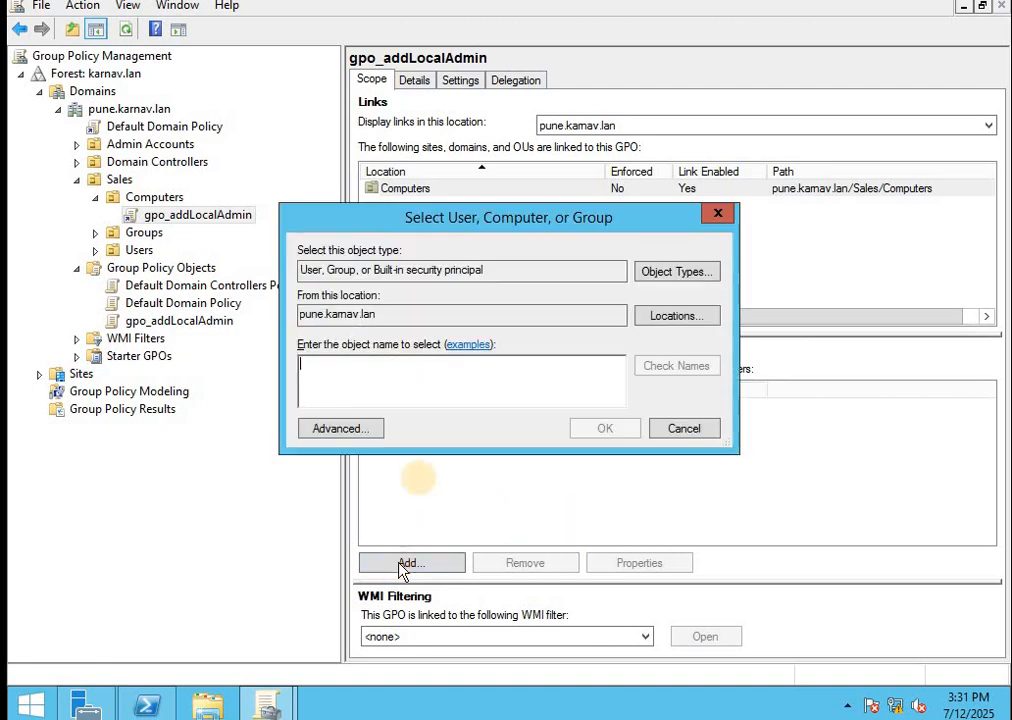
left_click(660, 272)
left_click(289, 300)
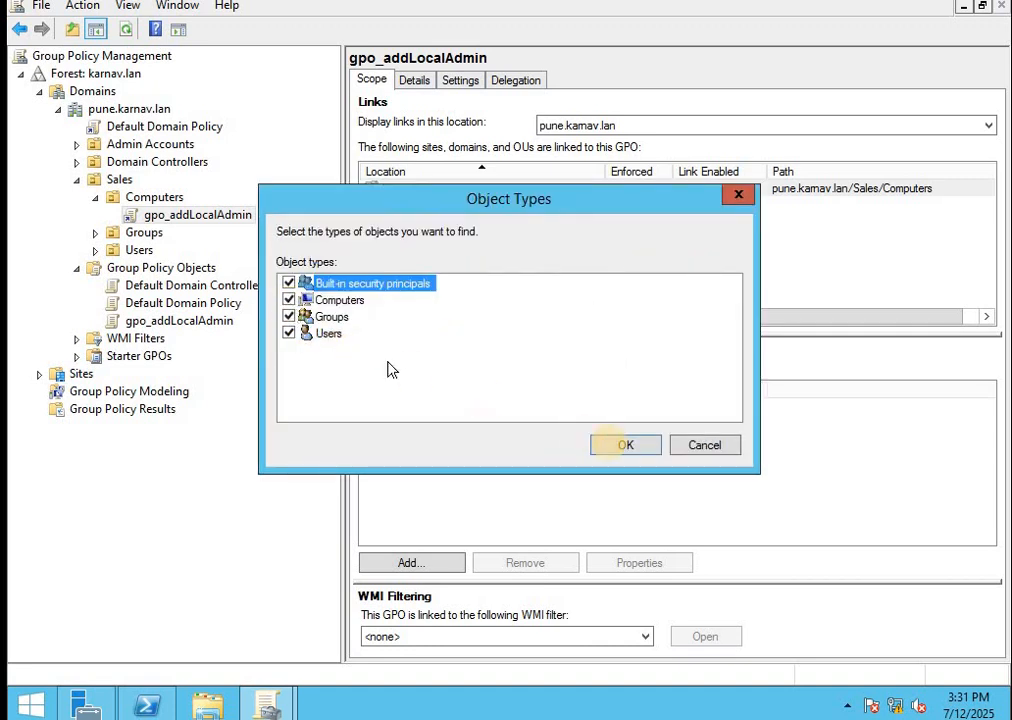
left_click(622, 445)
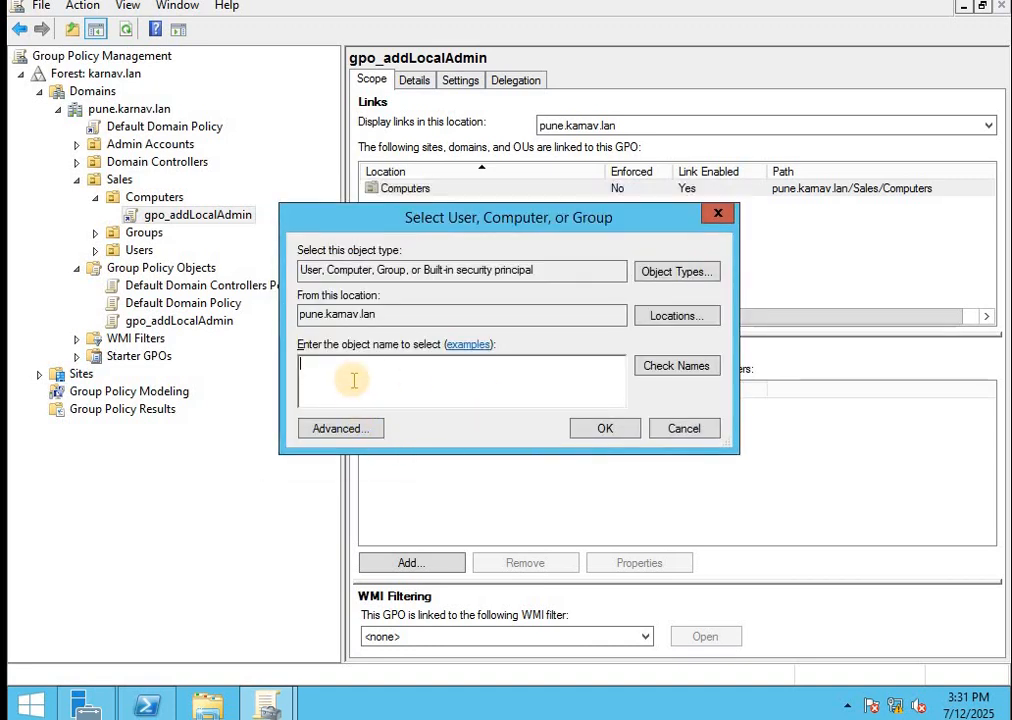
type("INPUIIS01")
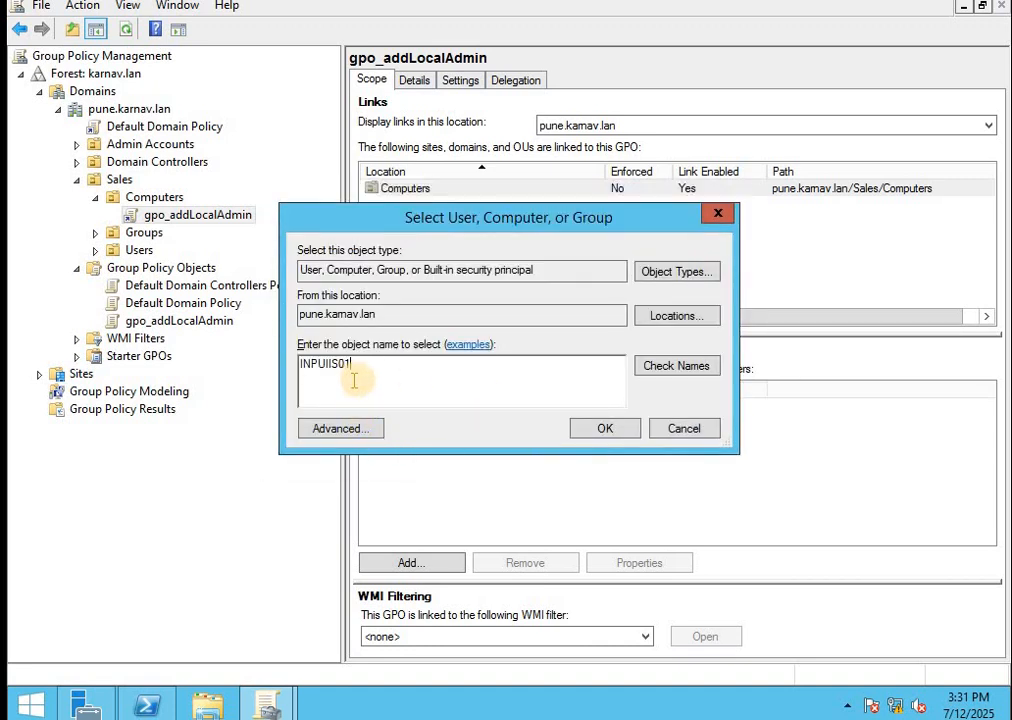
left_click(678, 387)
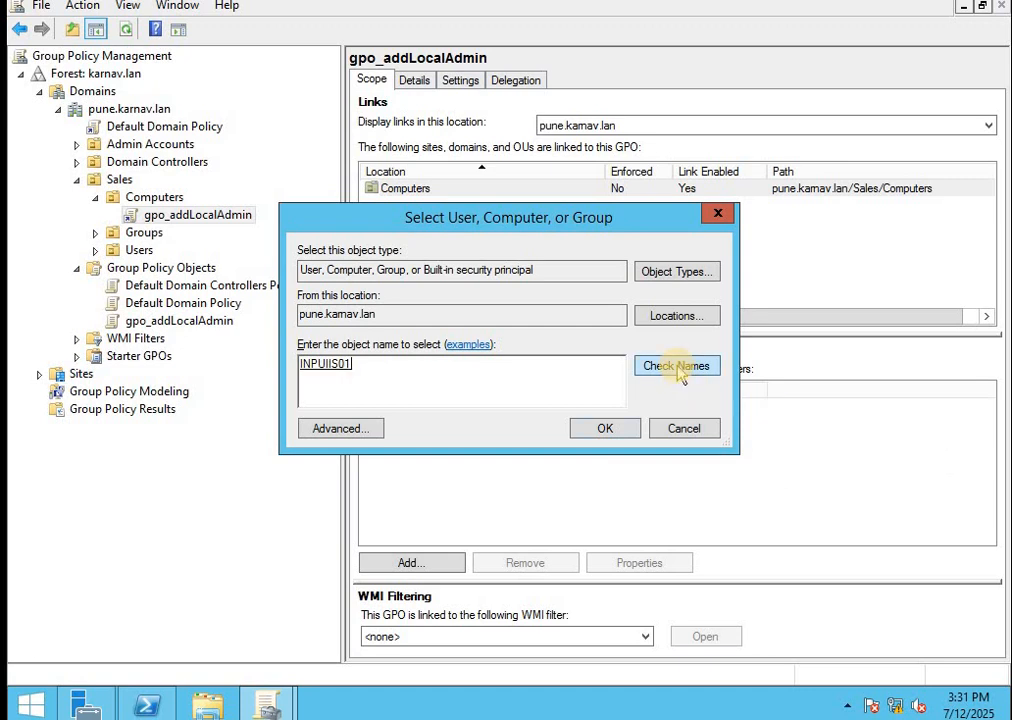
left_click(605, 428)
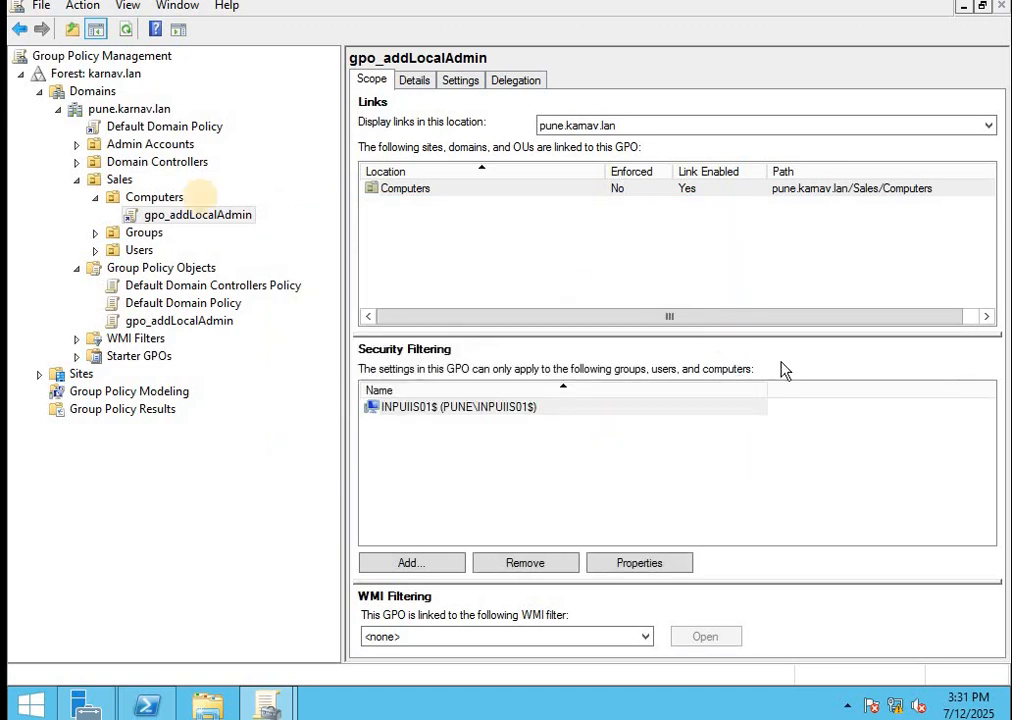
Edit gpo_addLocalAdmin and open Computer Configuration > Security Settings > Restricted Groups, still empty
right_click(198, 220)
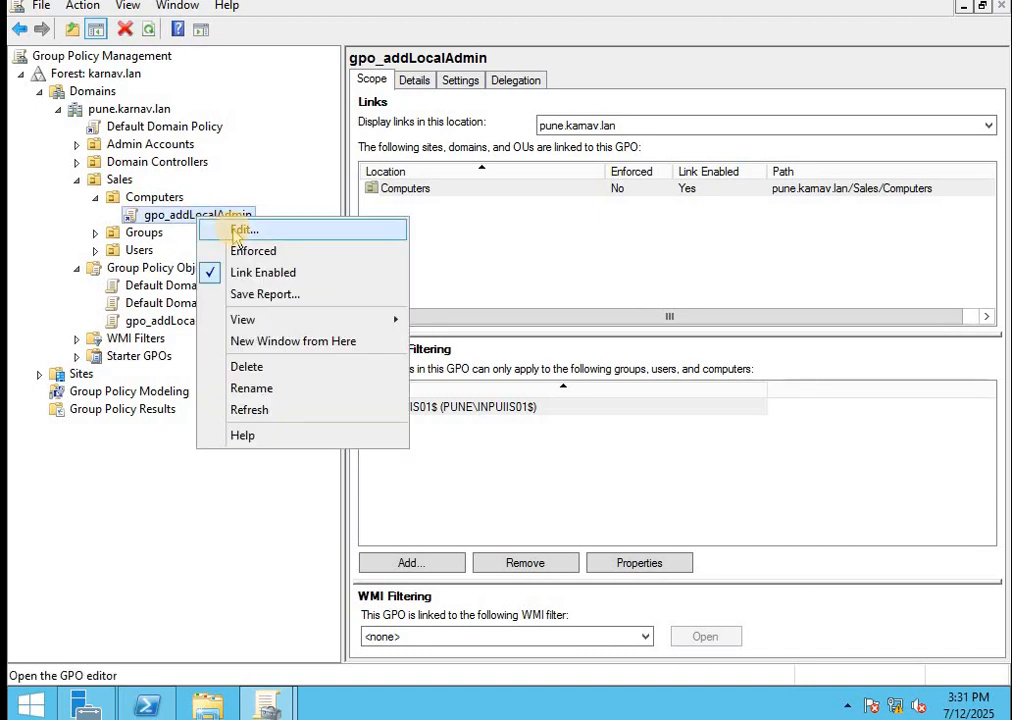
left_click(240, 231)
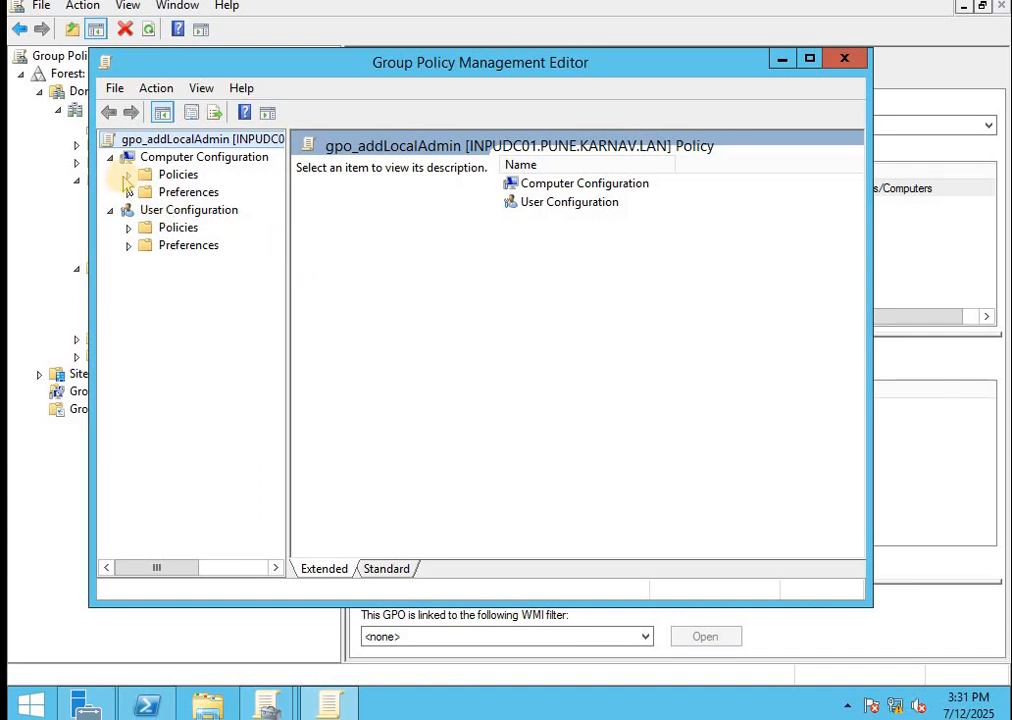
left_click(128, 175)
left_click(148, 212)
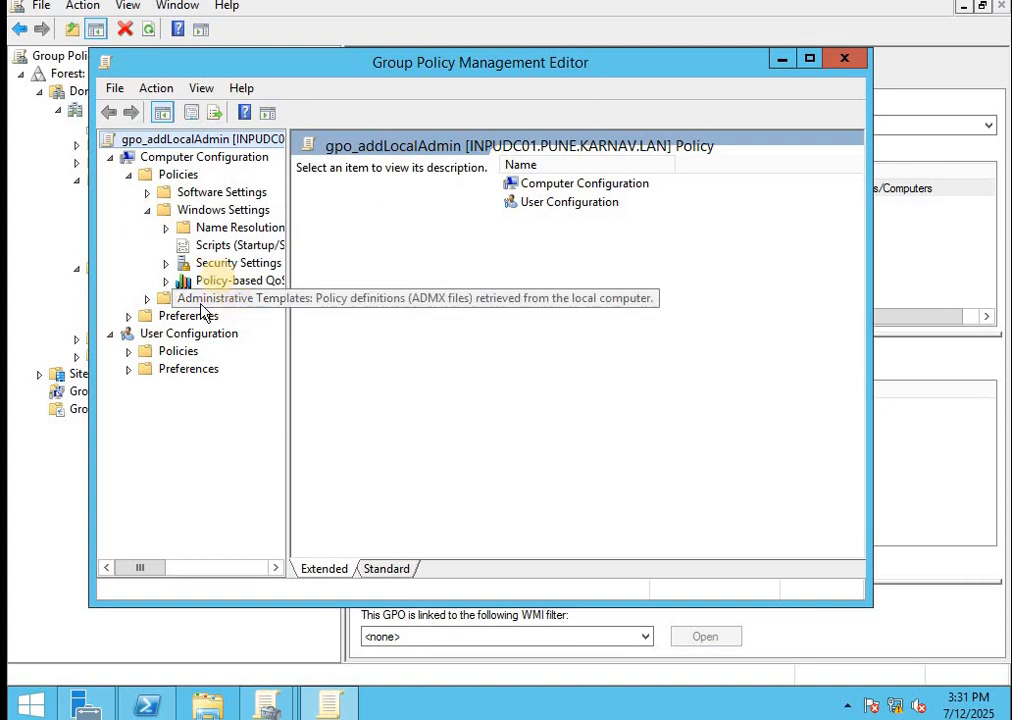
double_click(212, 264)
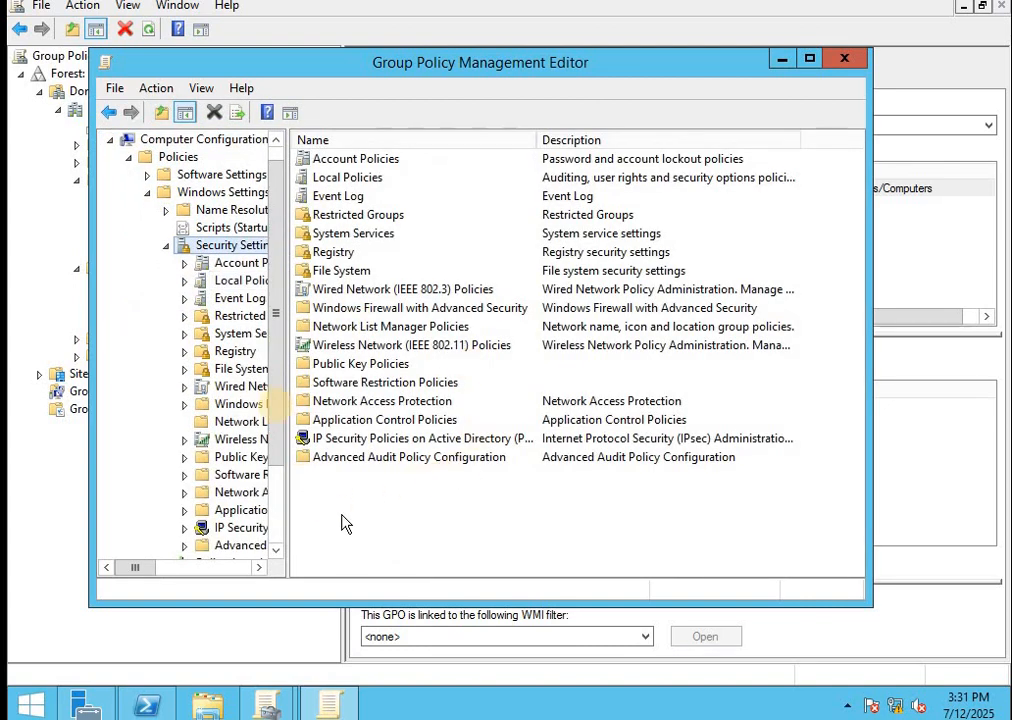
left_click(237, 317)
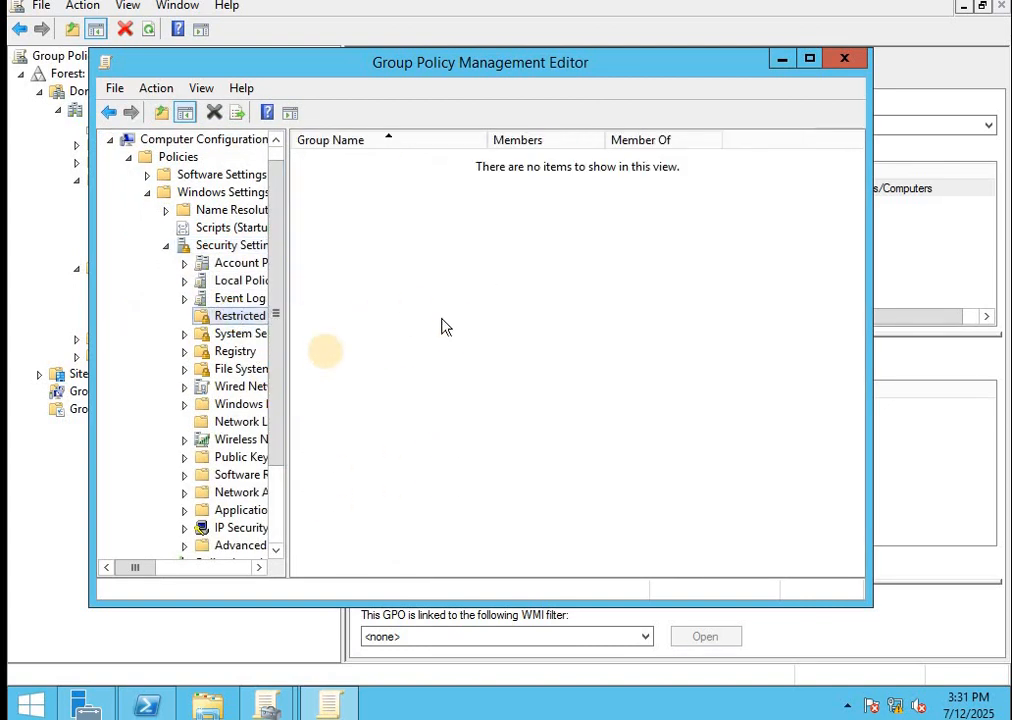
right_click(376, 236)
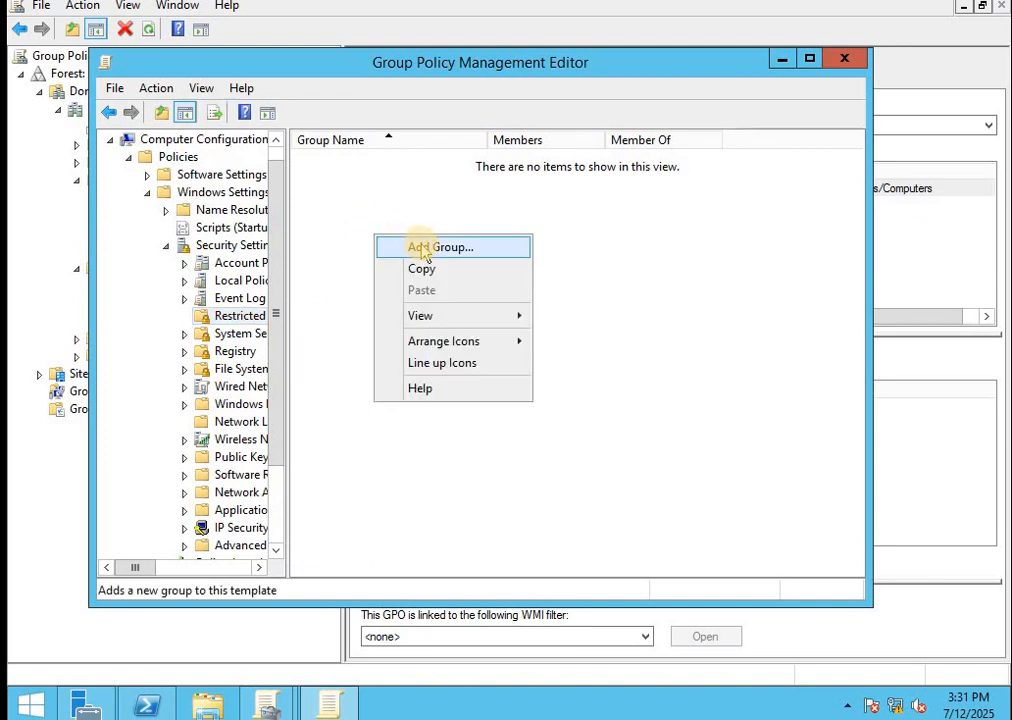
Add PUNE\g_serverAdmin as a restricted group, resolving the partial name 'g' with Check Names
left_click(424, 251)
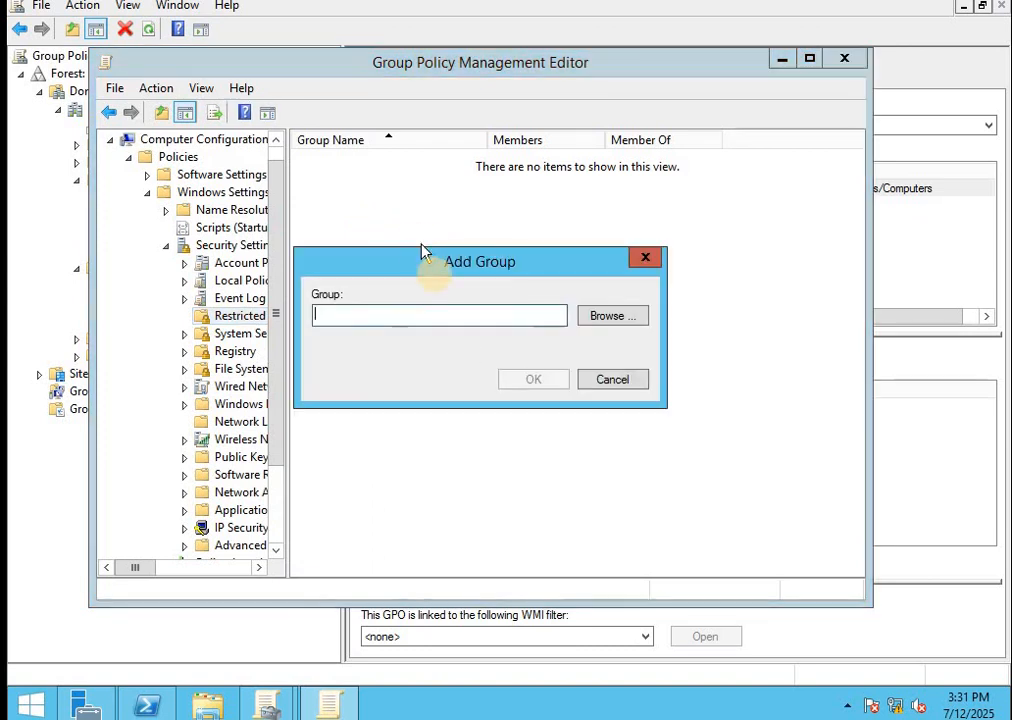
left_click(614, 320)
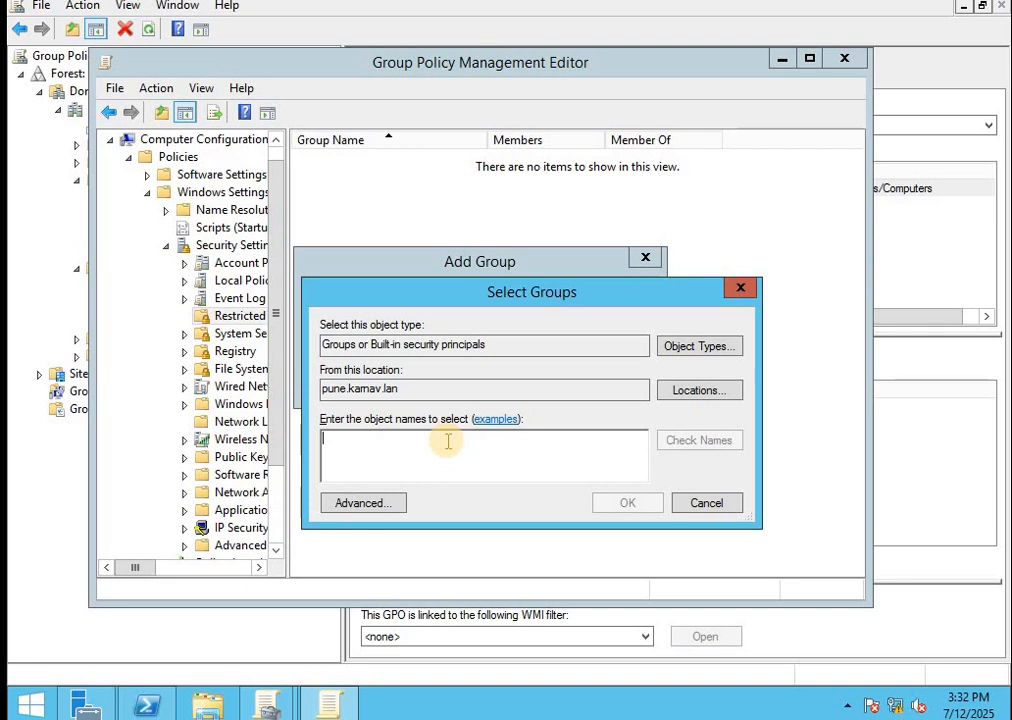
type("g_ser")
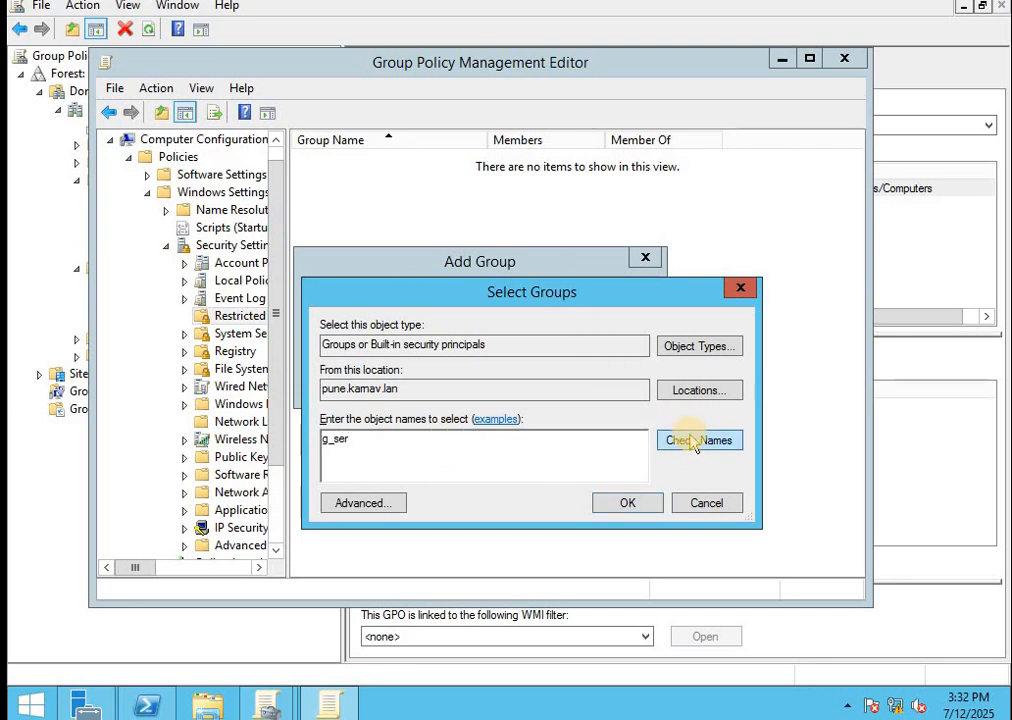
left_click(693, 442)
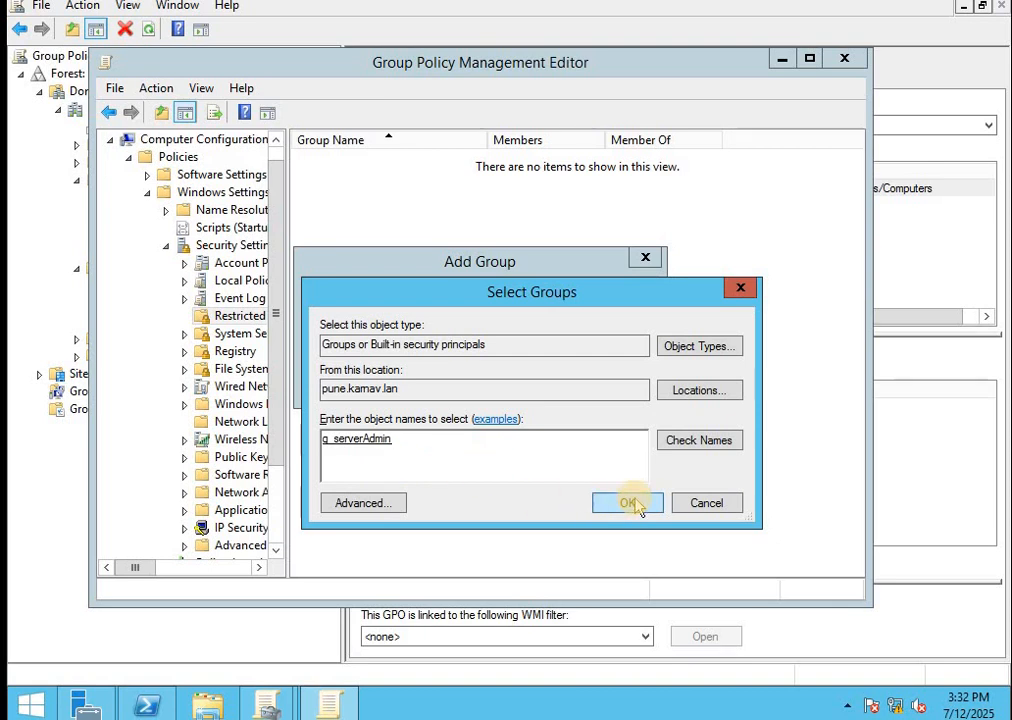
left_click(630, 504)
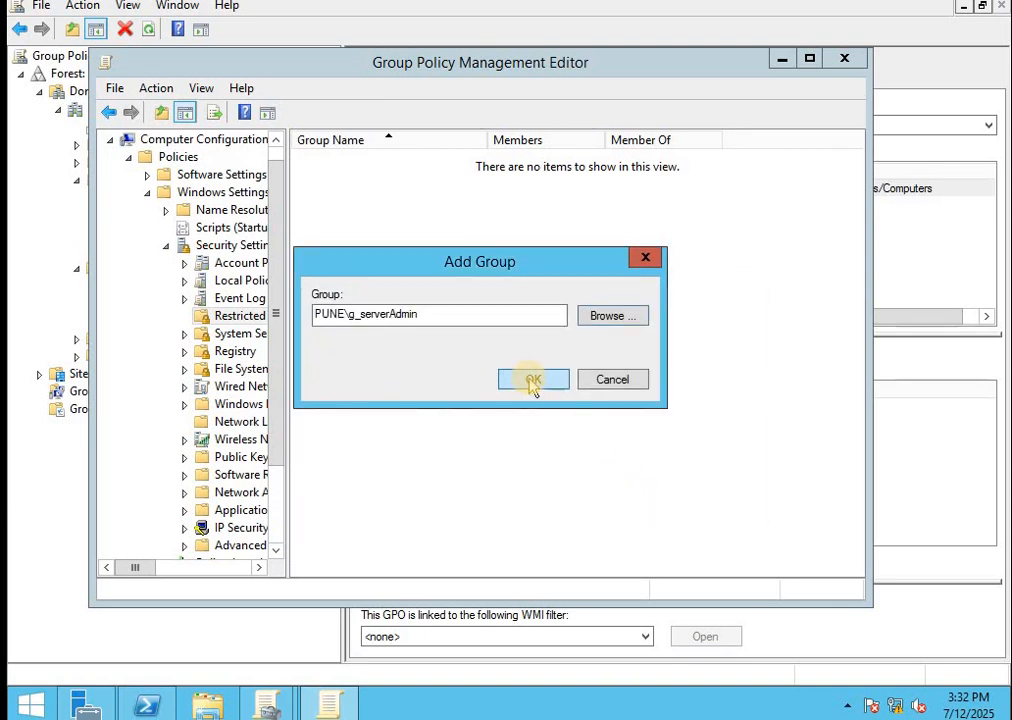
left_click(533, 382)
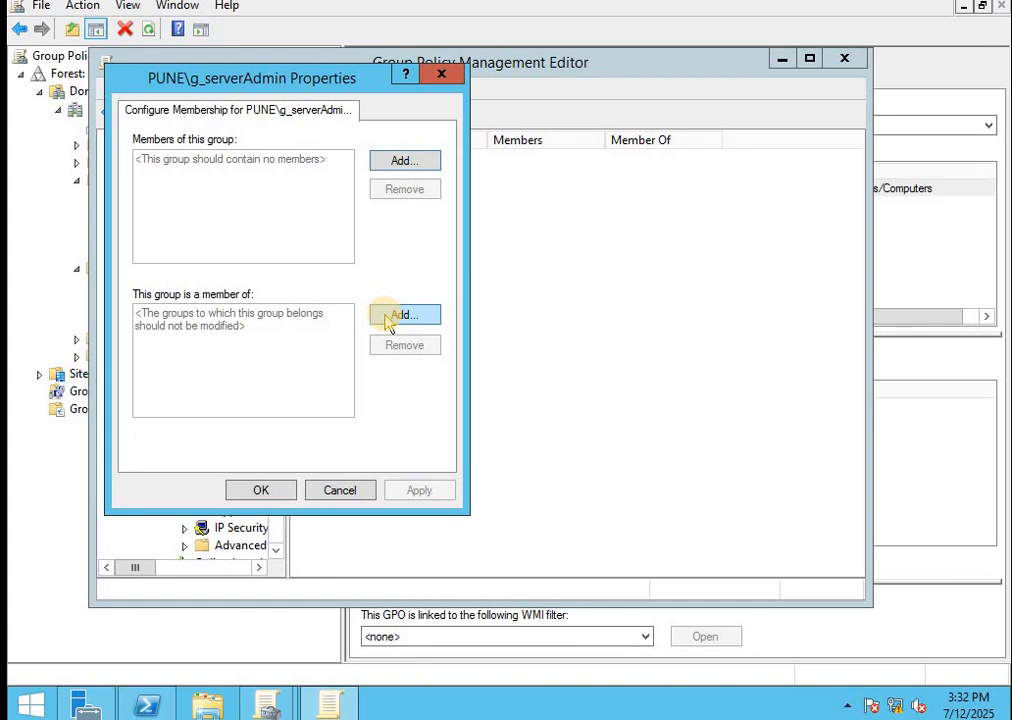
Add Administrators to g_serverAdmin's 'This group is a member of' list and save the properties
left_click(389, 318)
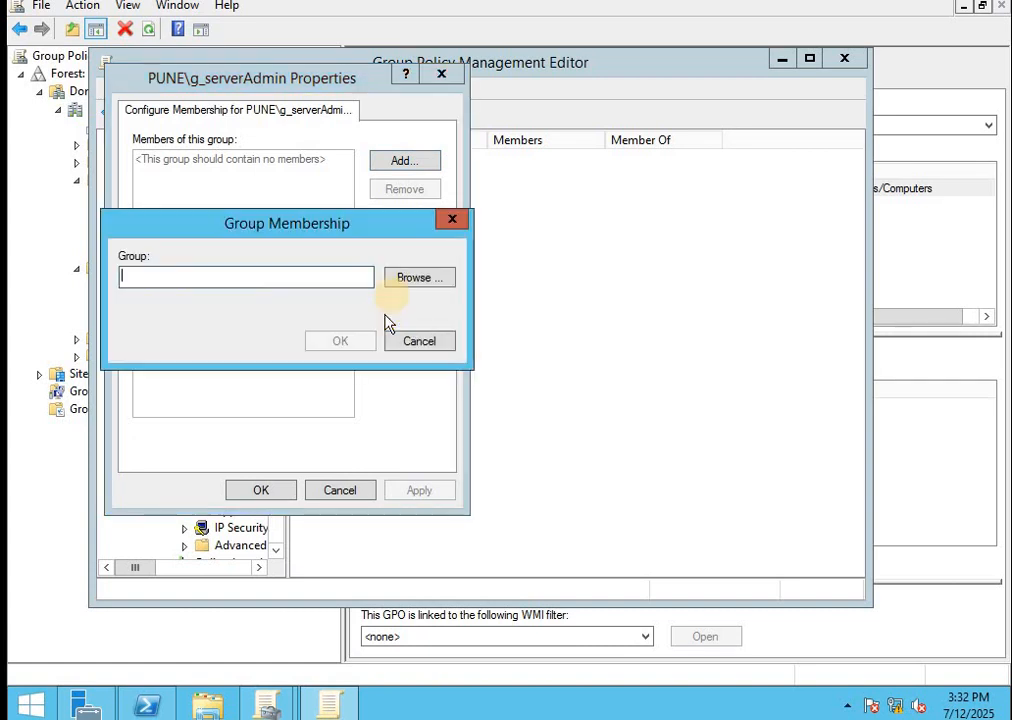
left_click(402, 282)
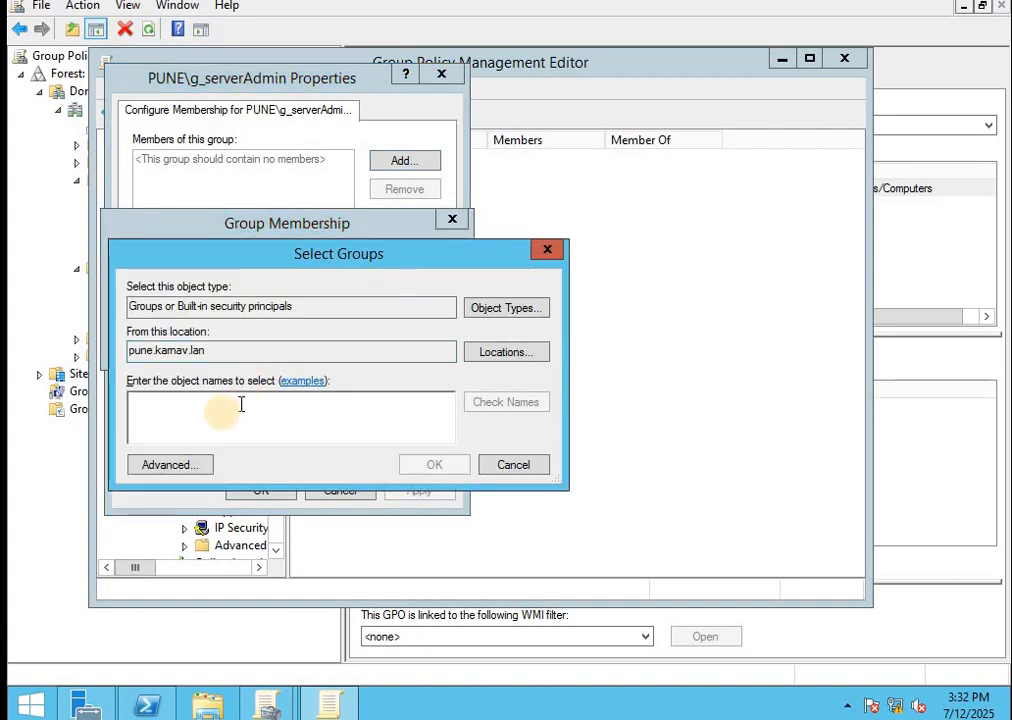
type("administrators")
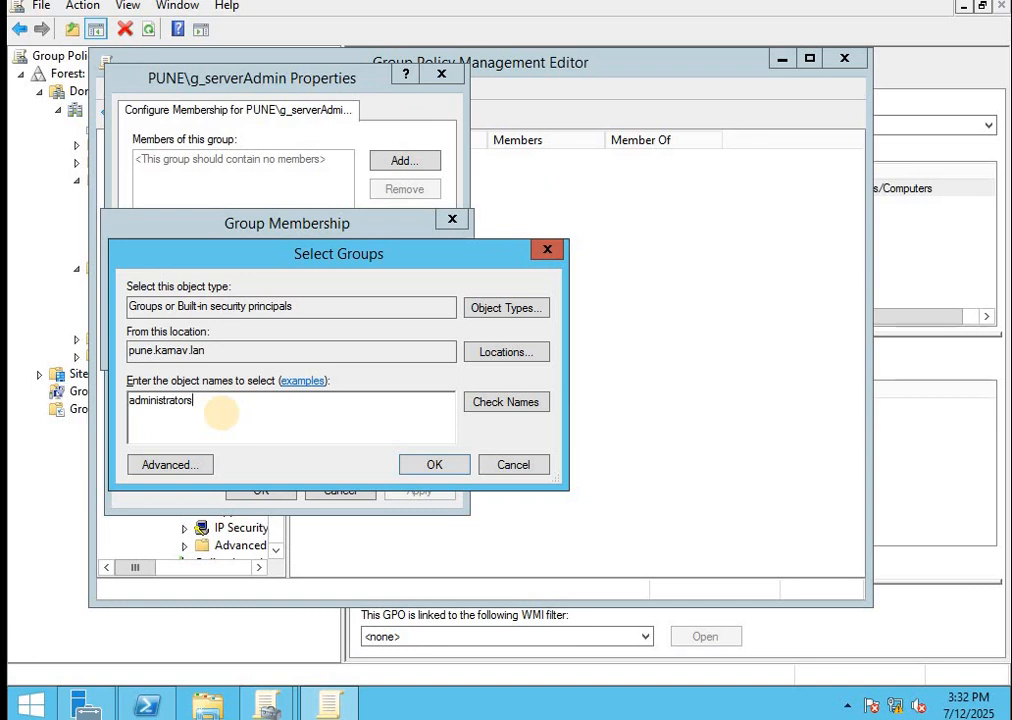
left_click(512, 402)
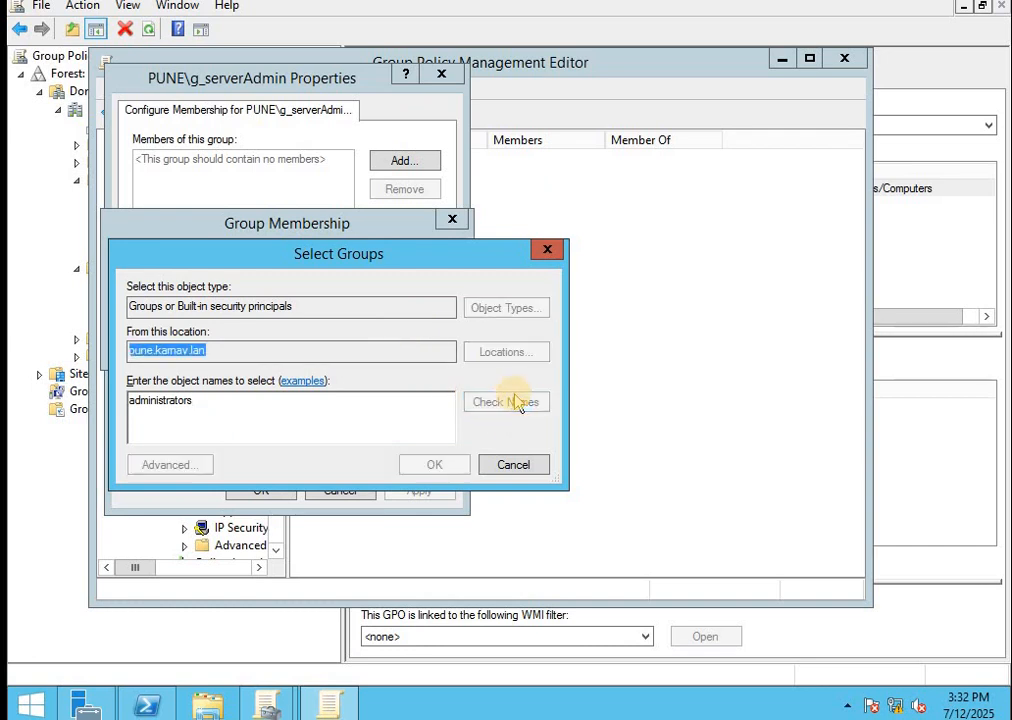
left_click(438, 468)
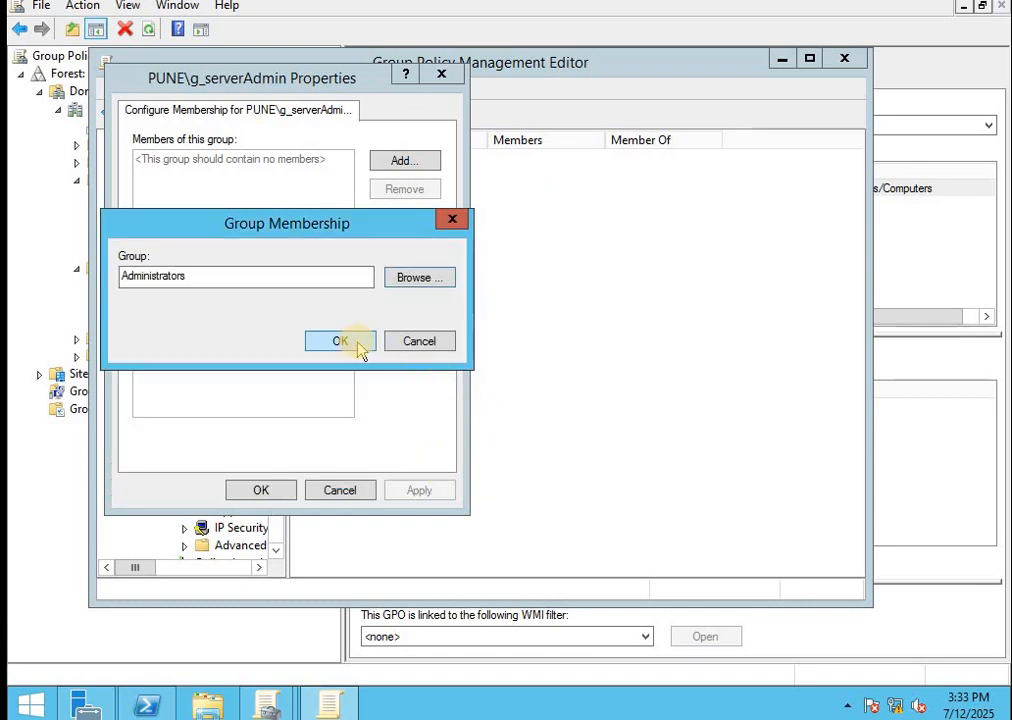
left_click(345, 341)
left_click(417, 484)
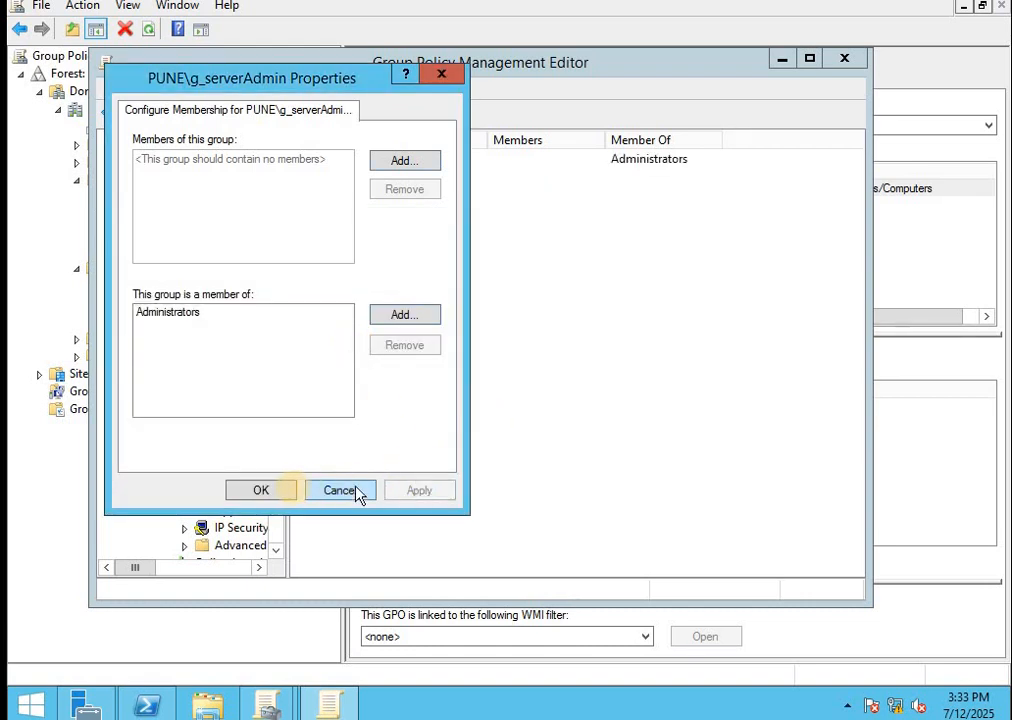
left_click(280, 490)
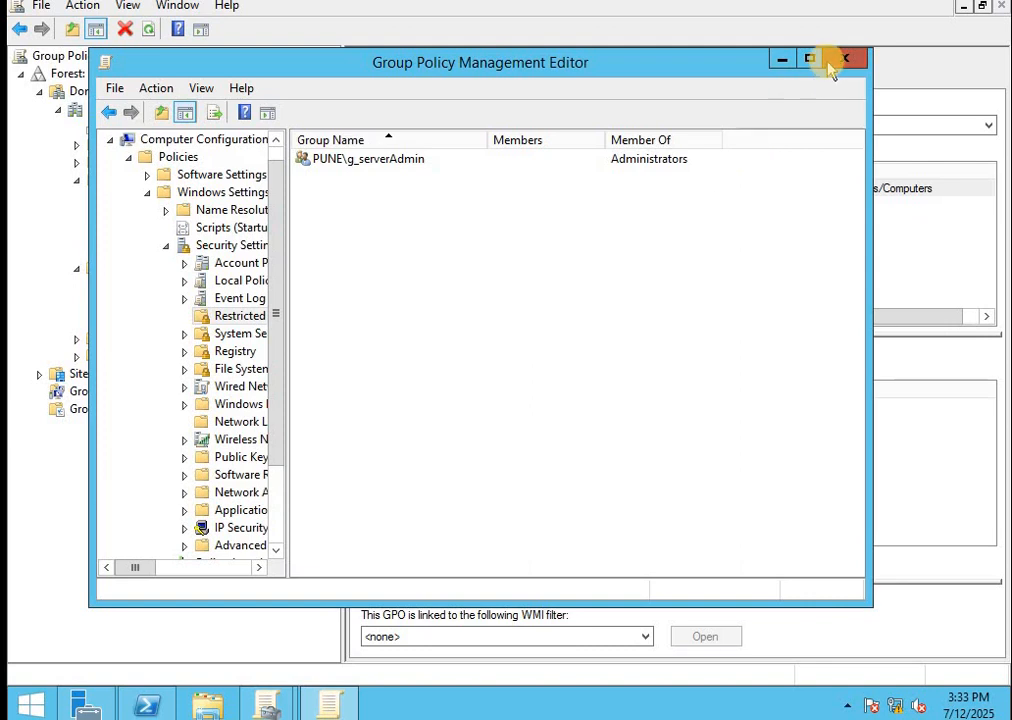
Close the editor, check the Settings report lists g_serverAdmin under BUILTIN\Administrators, then return to Scope
left_click(831, 61)
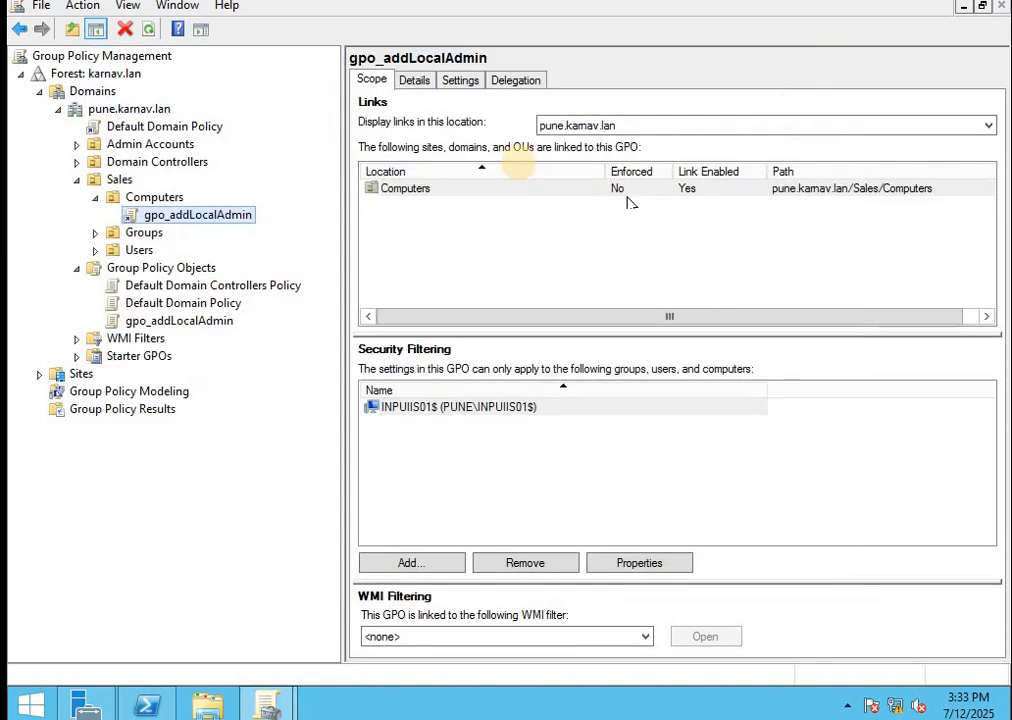
left_click(456, 84)
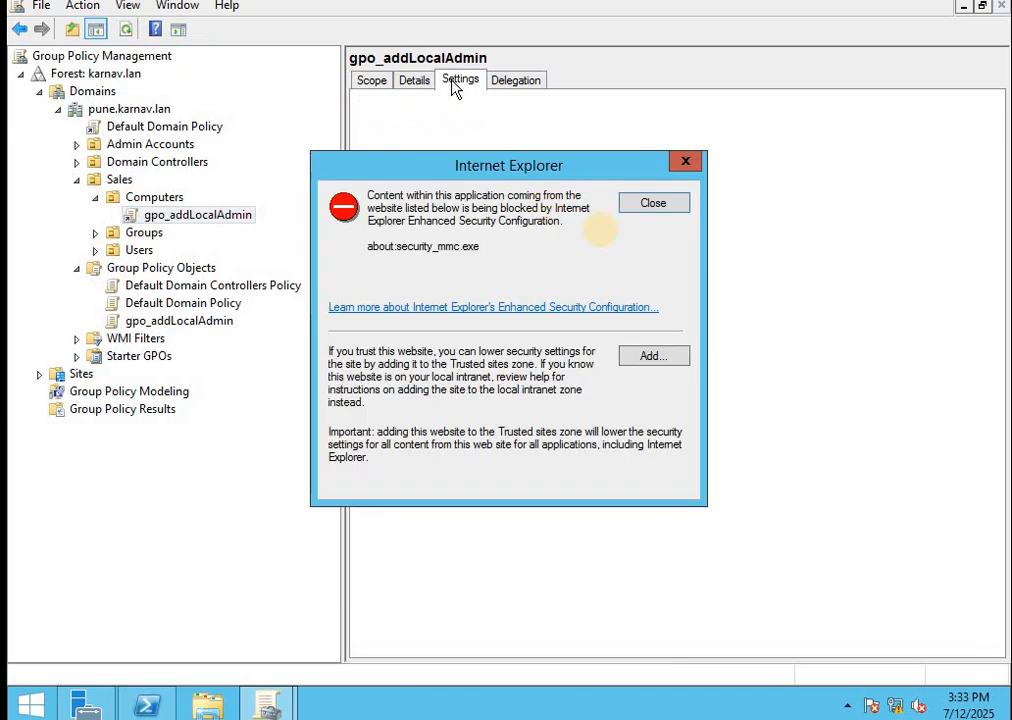
left_click(651, 205)
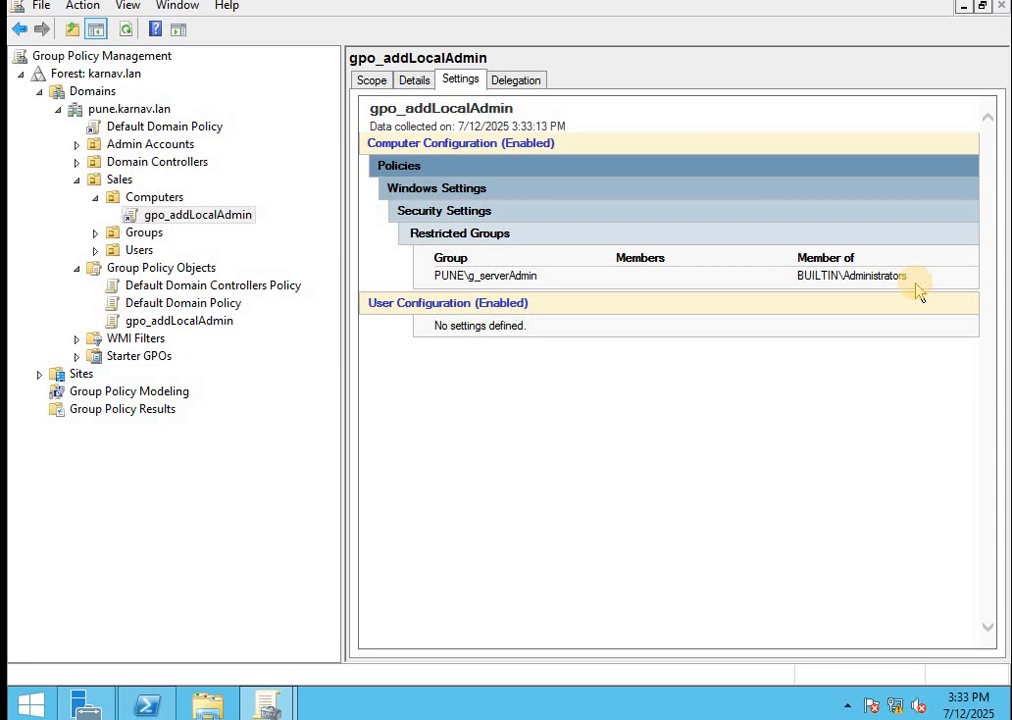
left_click(371, 82)
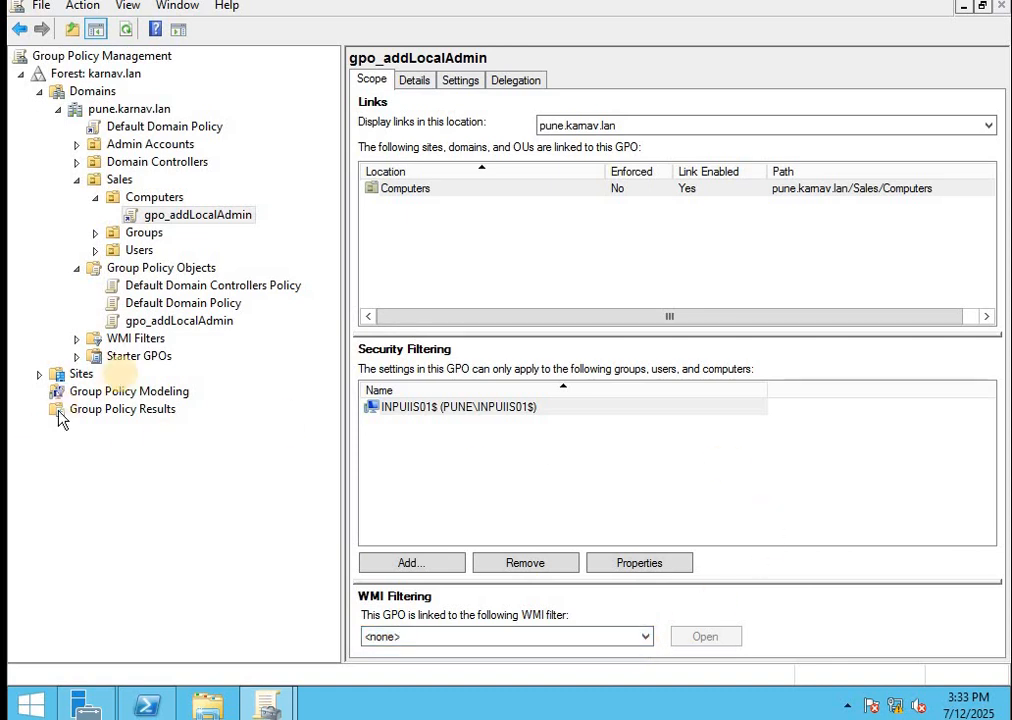
Review the domain's WMI filters and gpo_addLocalAdmin's scope, then switch back toward Server Manager
left_click(100, 339)
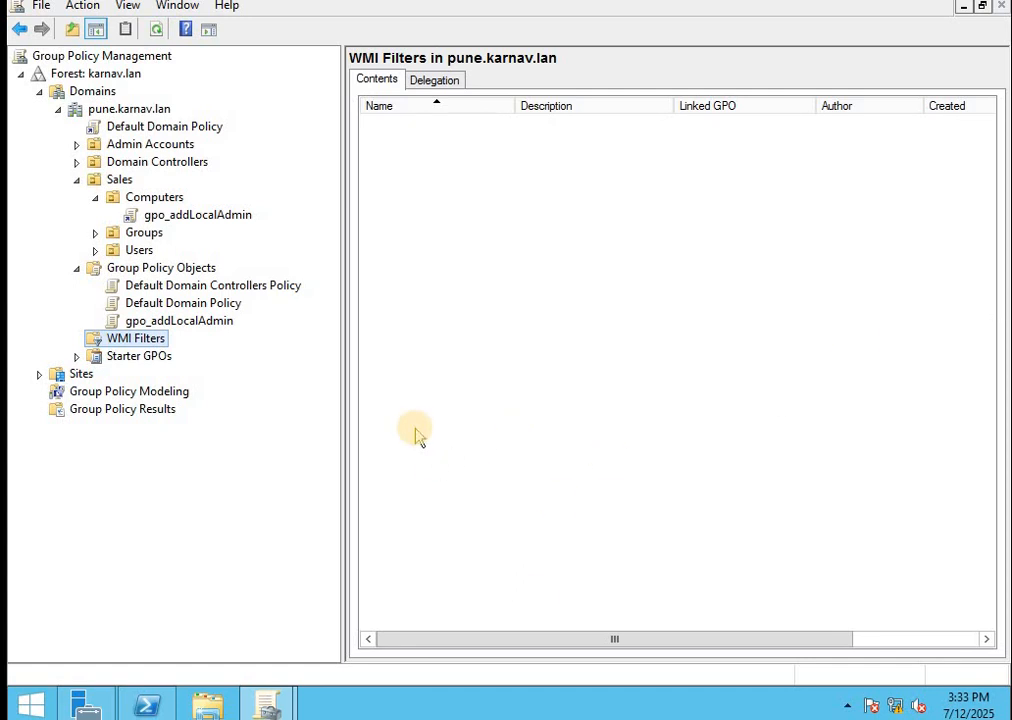
left_click(204, 220)
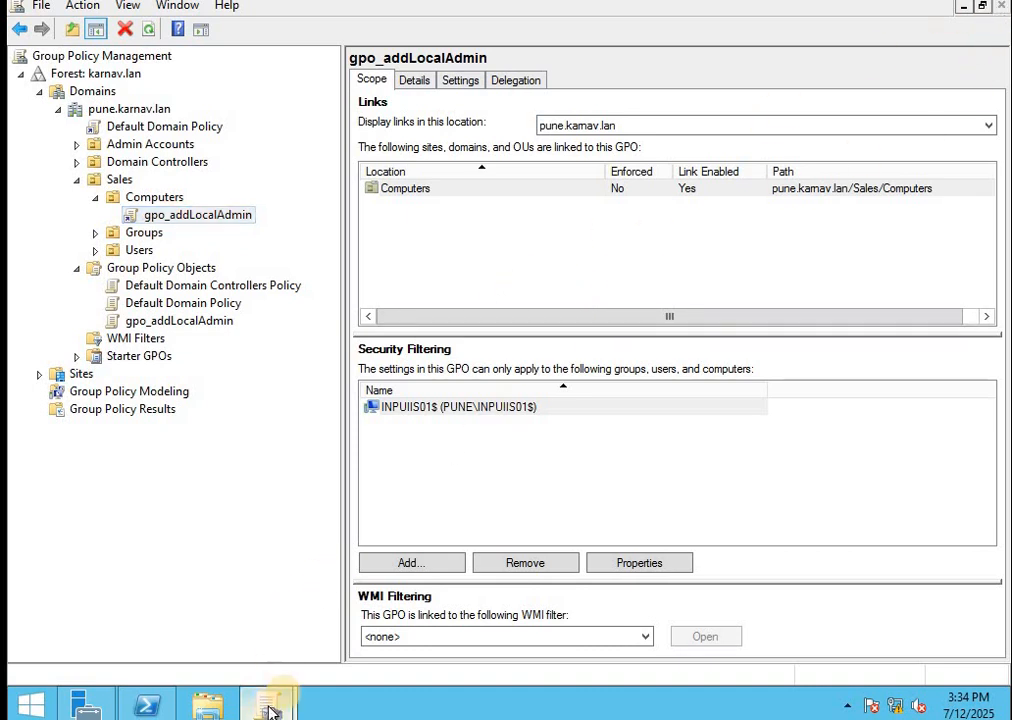
mouse_move(266, 698)
left_click(365, 630)
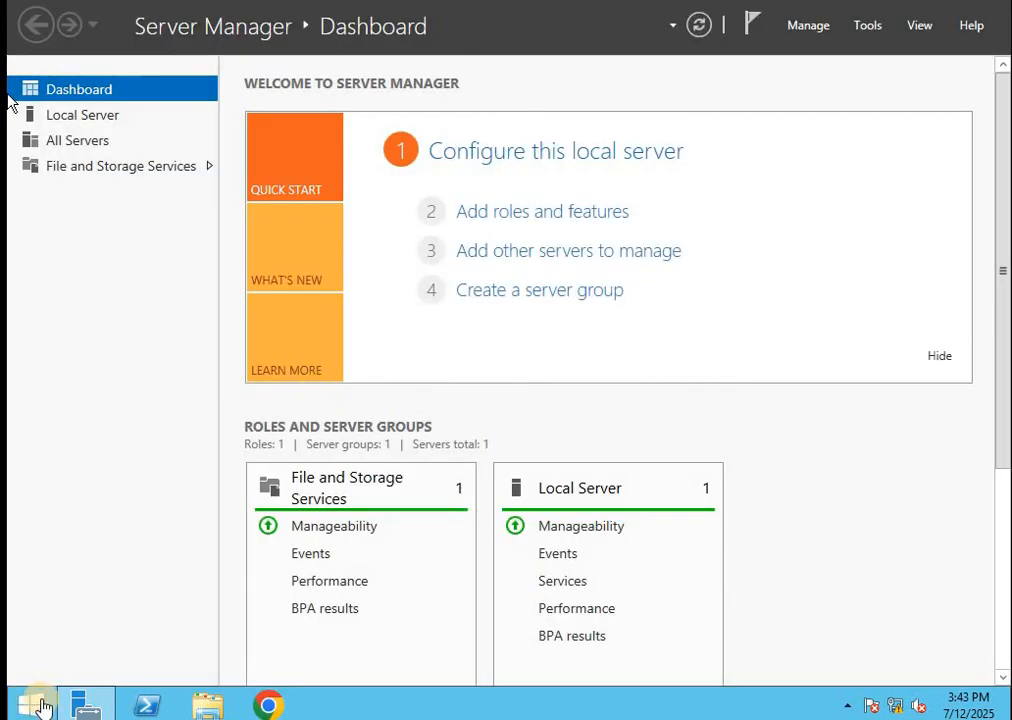
In Computer Management, check the local Administrators group lists PUNE\g_serverAdmin, closing it without changes
left_click(85, 705)
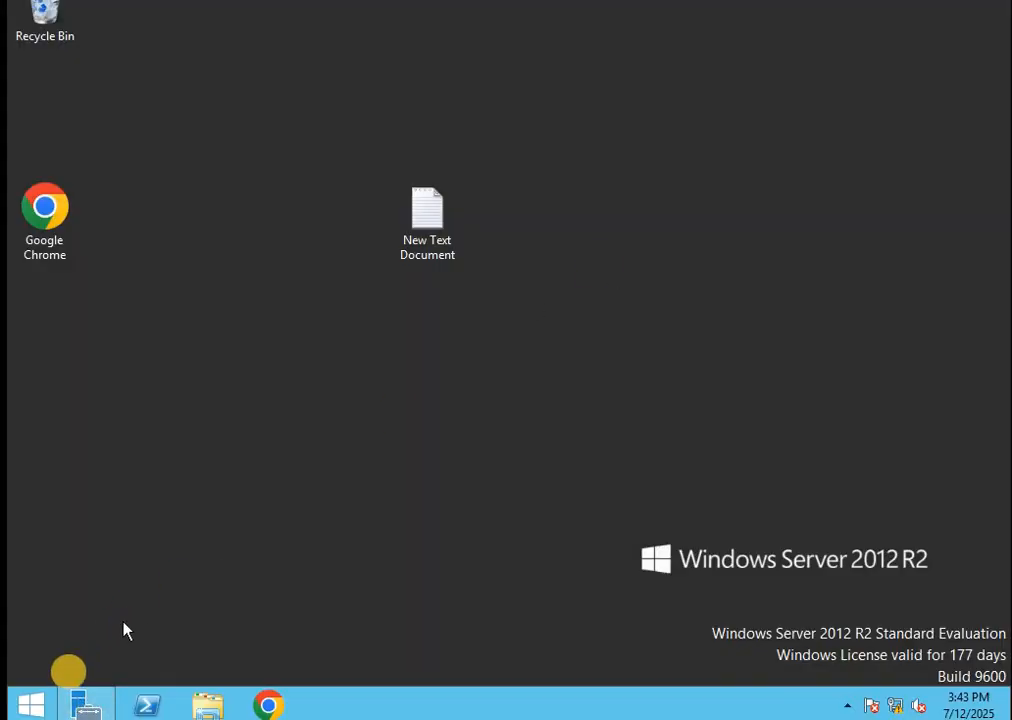
left_click(85, 705)
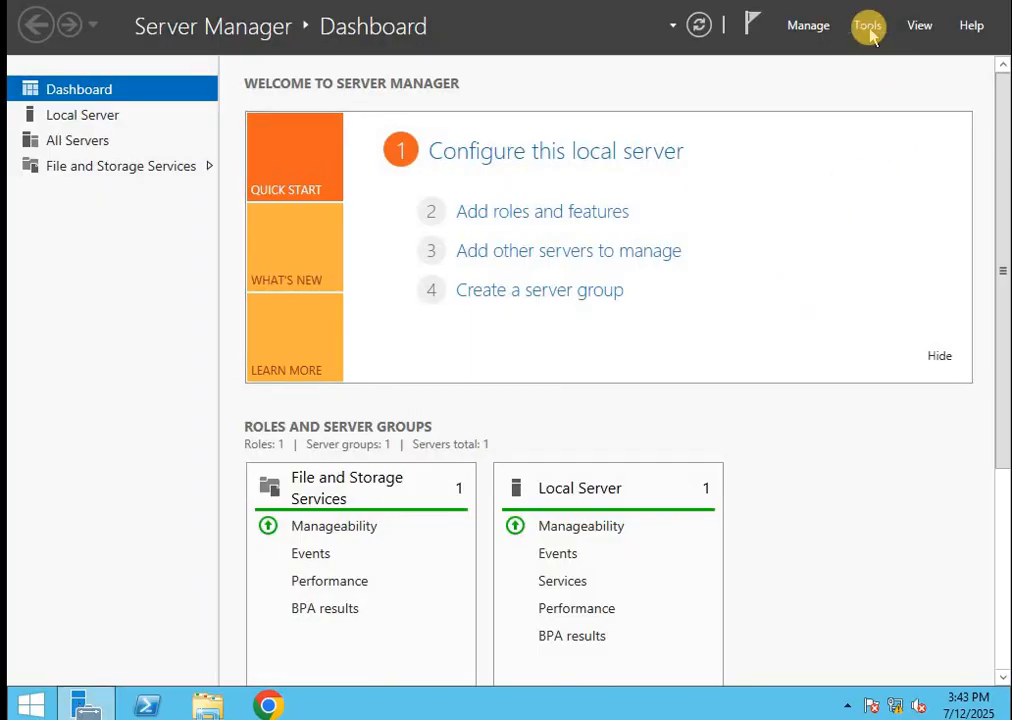
left_click(868, 27)
left_click(756, 72)
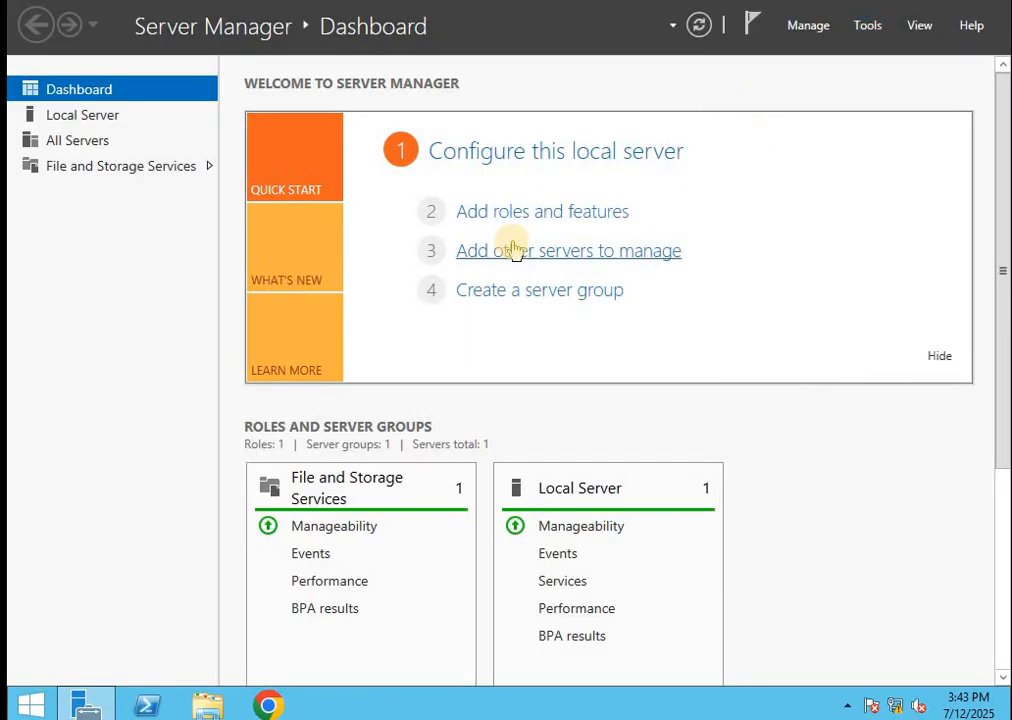
double_click(140, 165)
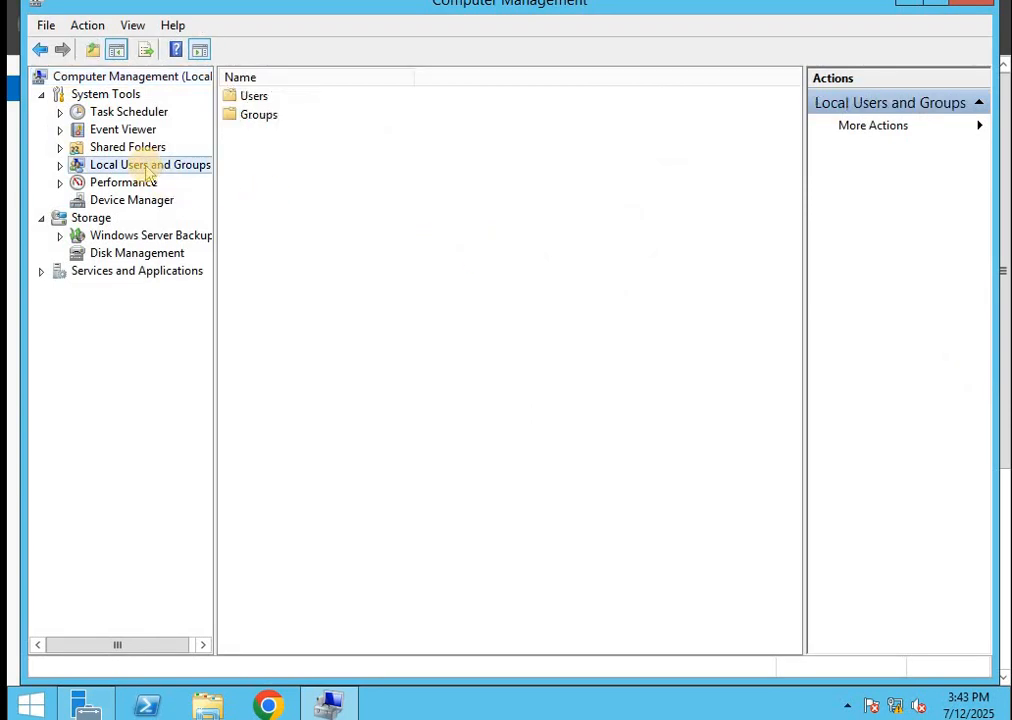
left_click(127, 200)
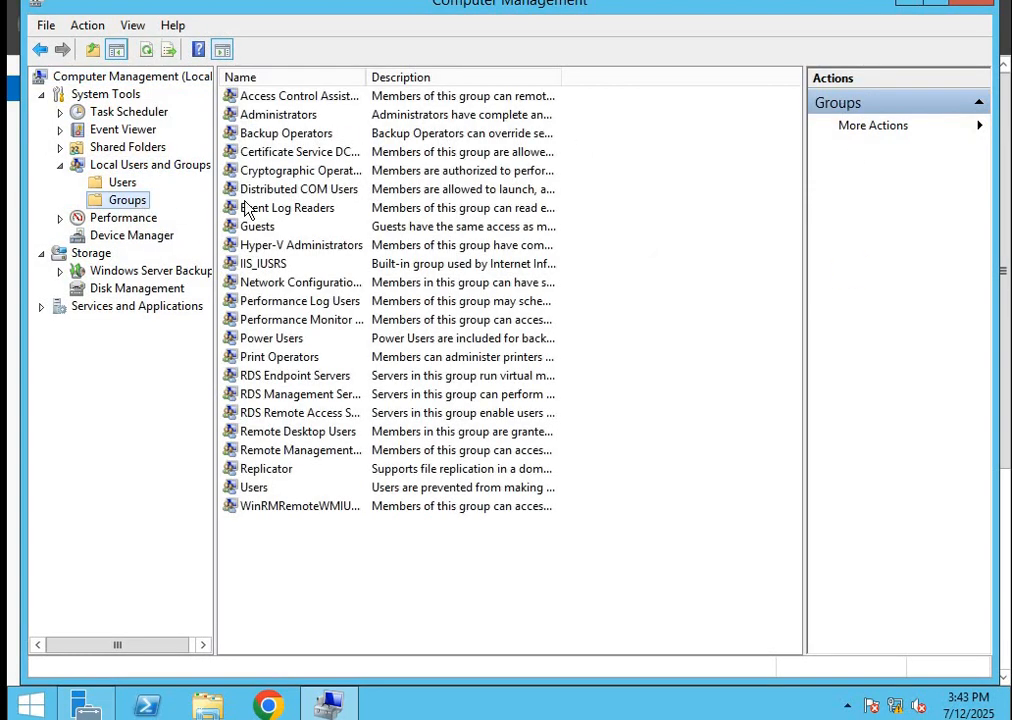
double_click(275, 115)
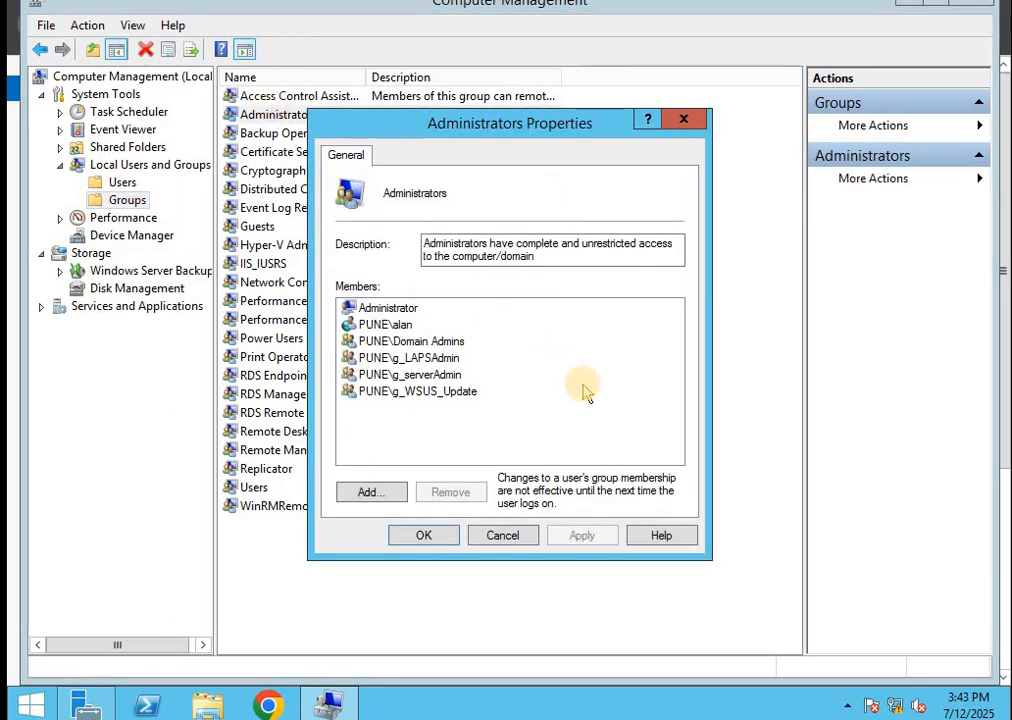
left_click(417, 378)
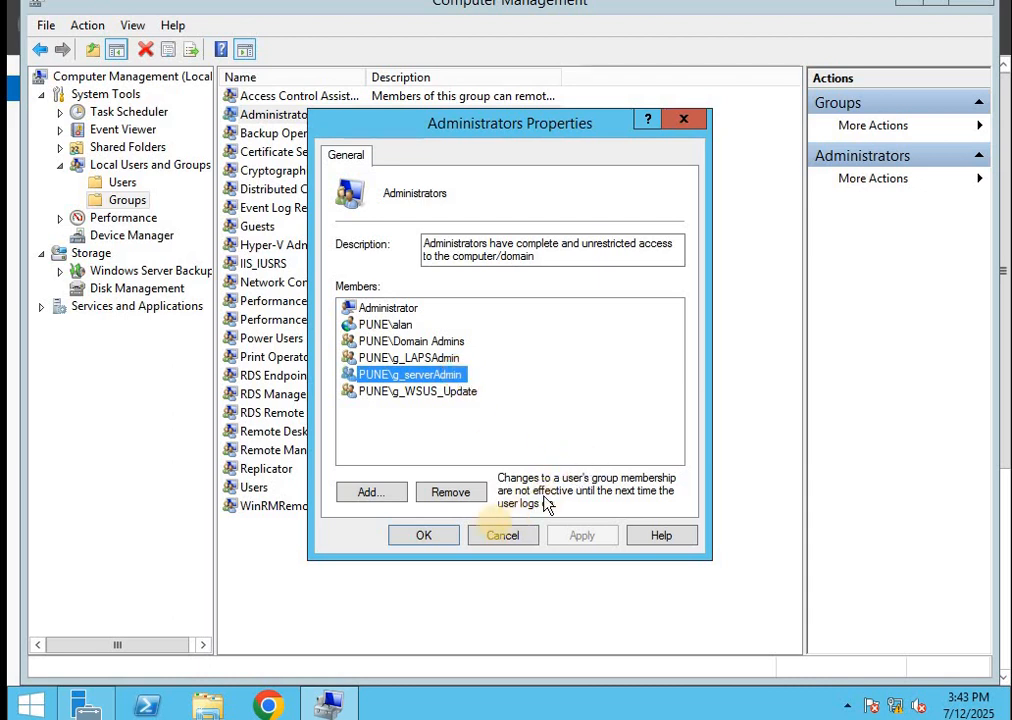
left_click(503, 536)
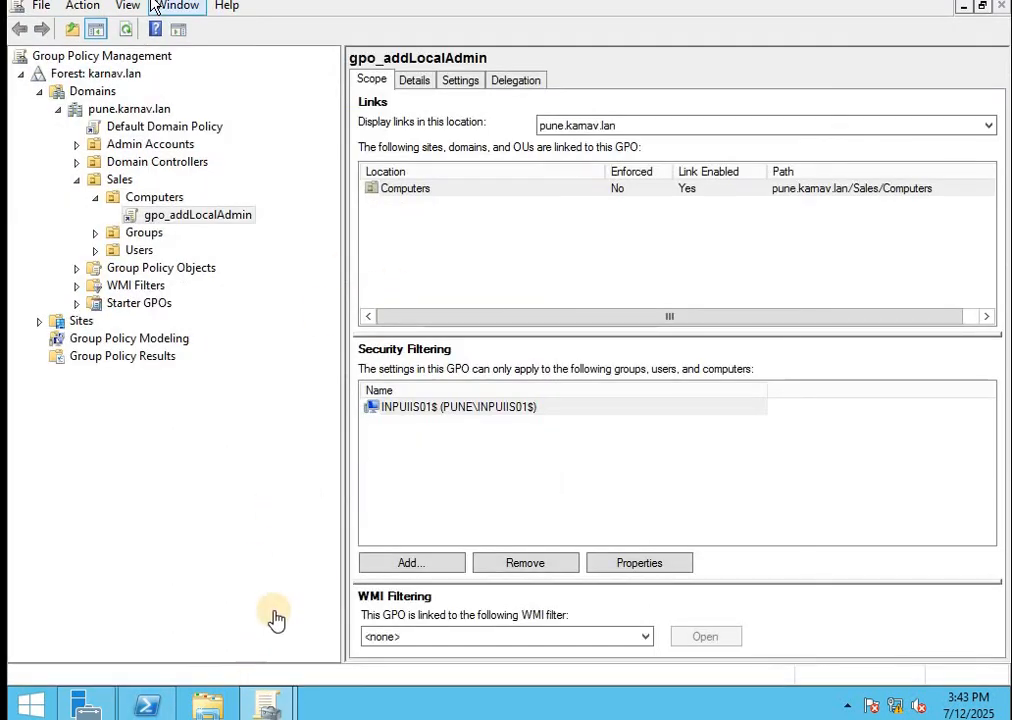
Run dsa.msc from PowerShell and browse to pune.karnav.lan > Sales > Users, selecting the third user
left_click(148, 705)
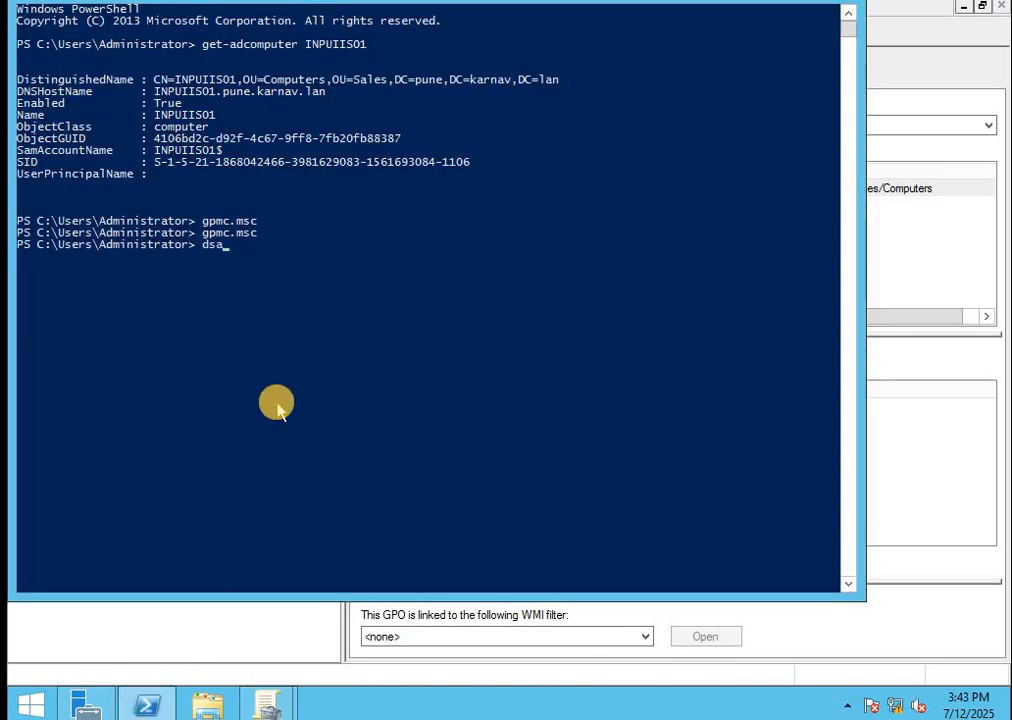
key("Return")
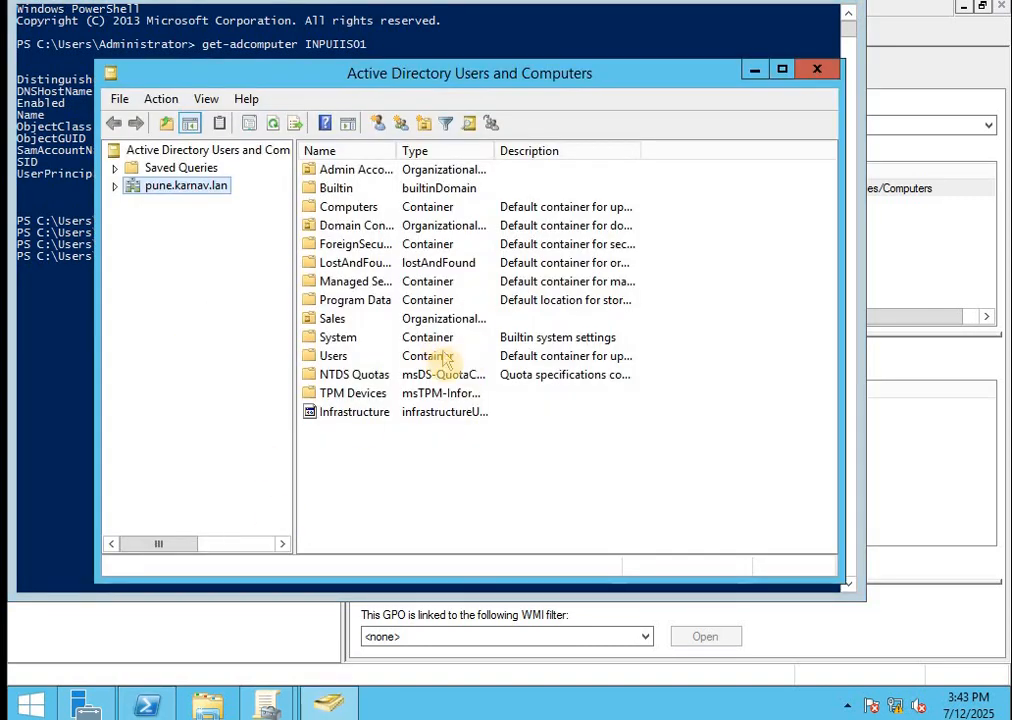
double_click(332, 321)
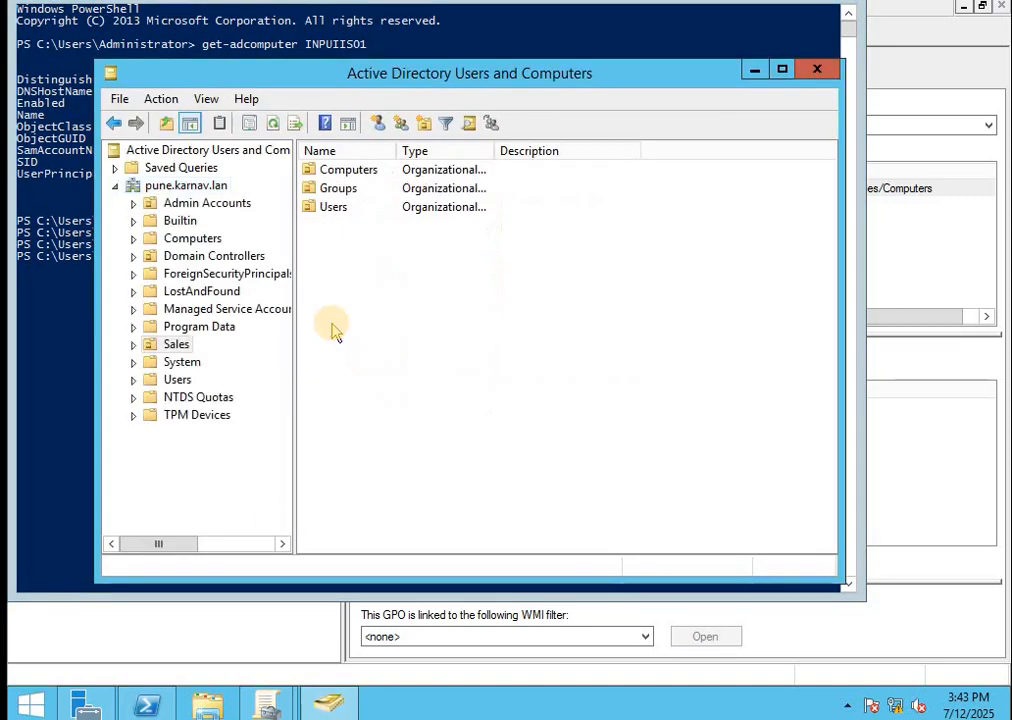
double_click(335, 208)
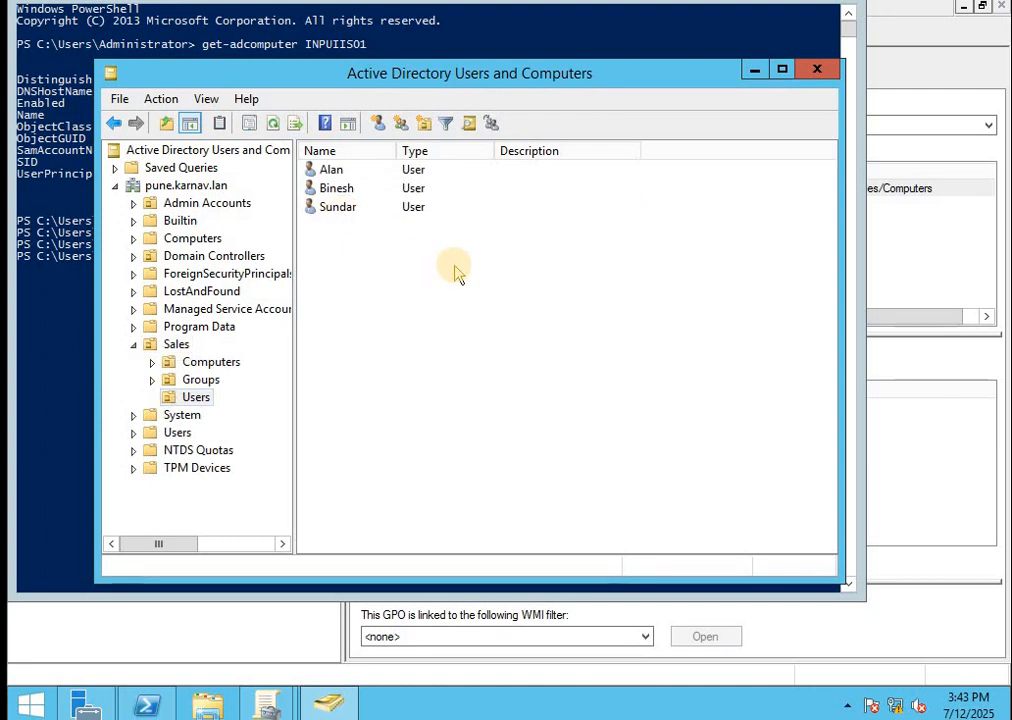
left_click(345, 210)
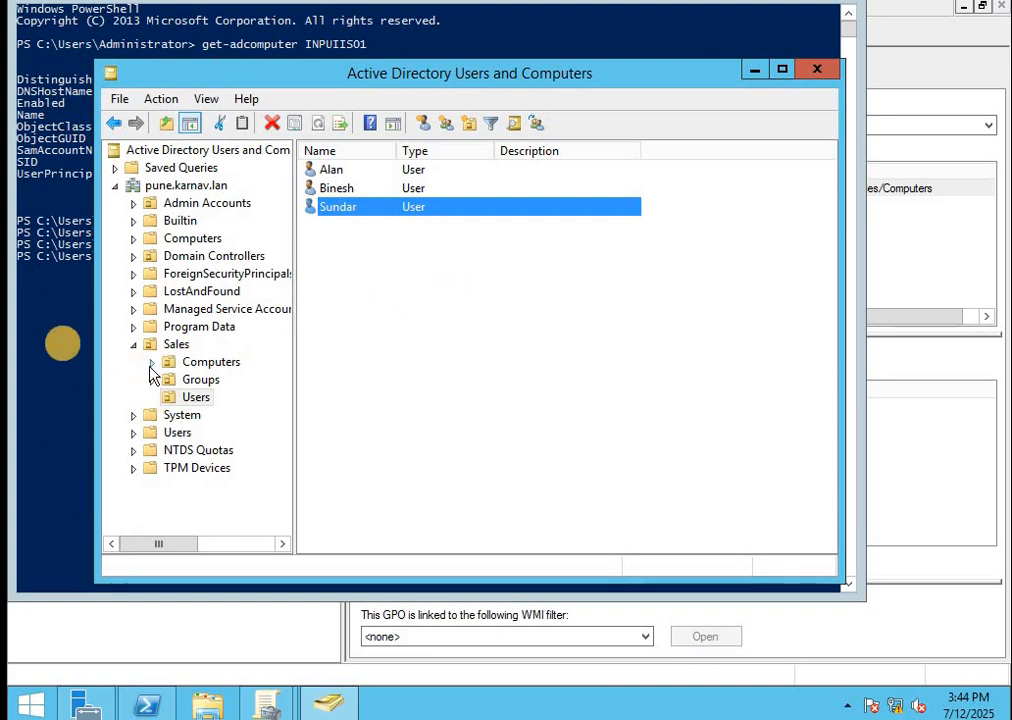
left_click(58, 347)
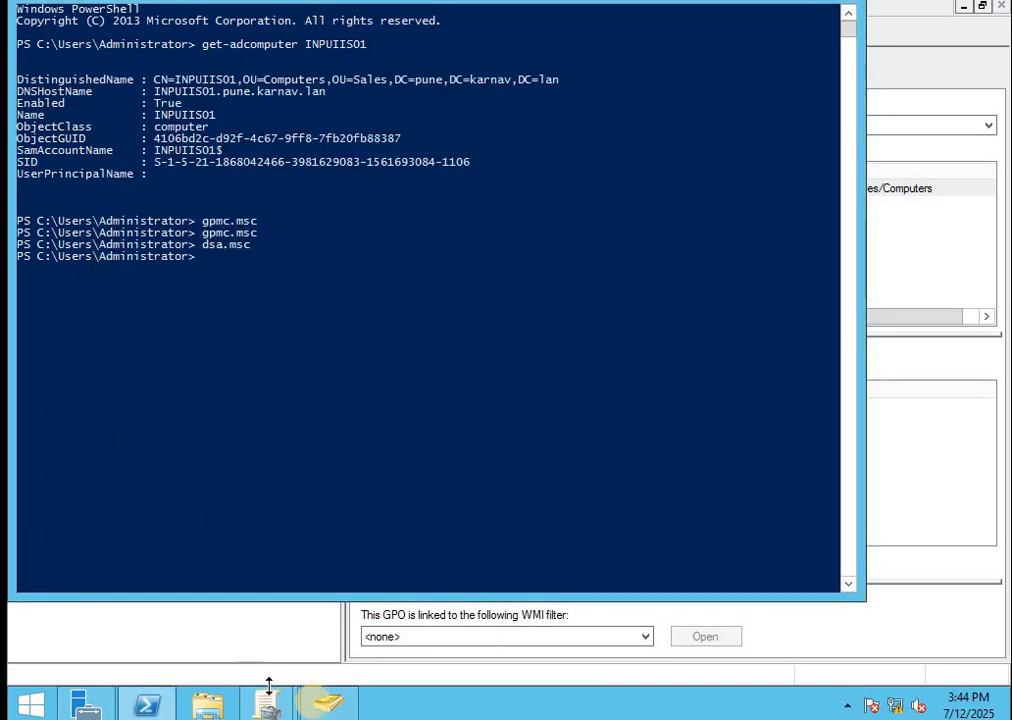
left_click(320, 706)
Add the third Sales user to g_serverAdmin on the Member Of tab, then apply and close
double_click(340, 210)
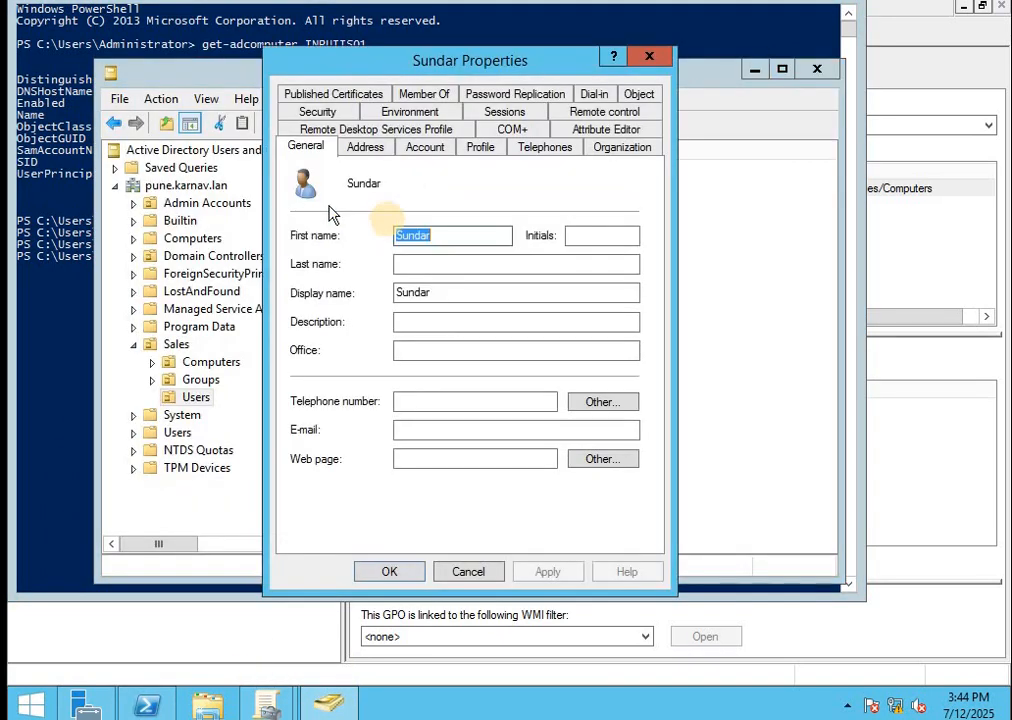
left_click(408, 95)
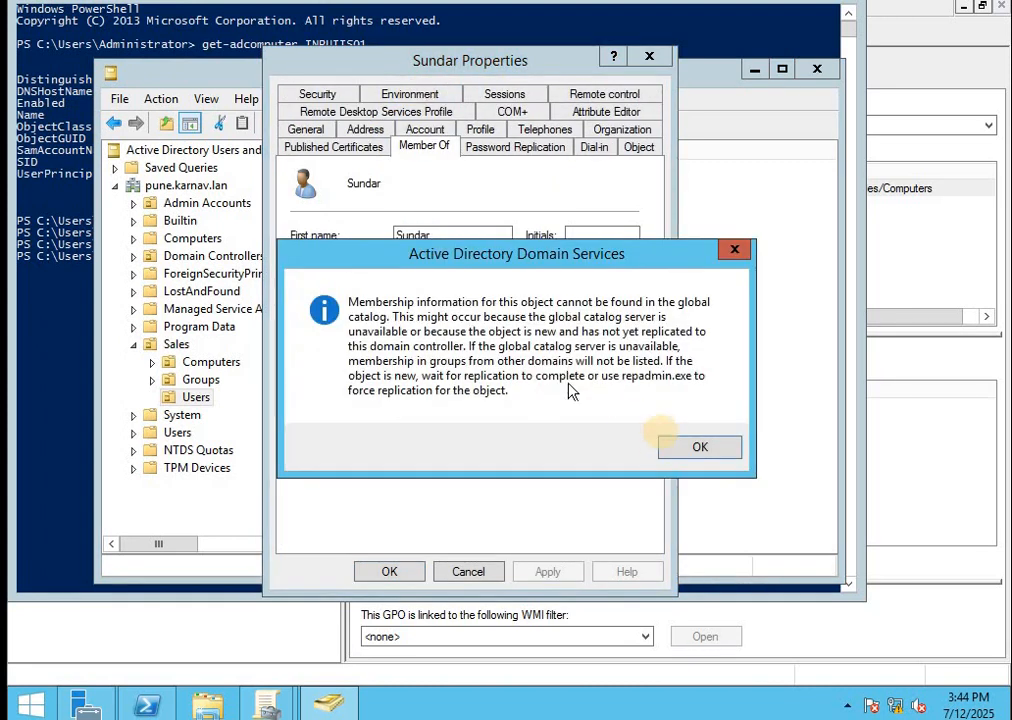
left_click(700, 447)
left_click(325, 383)
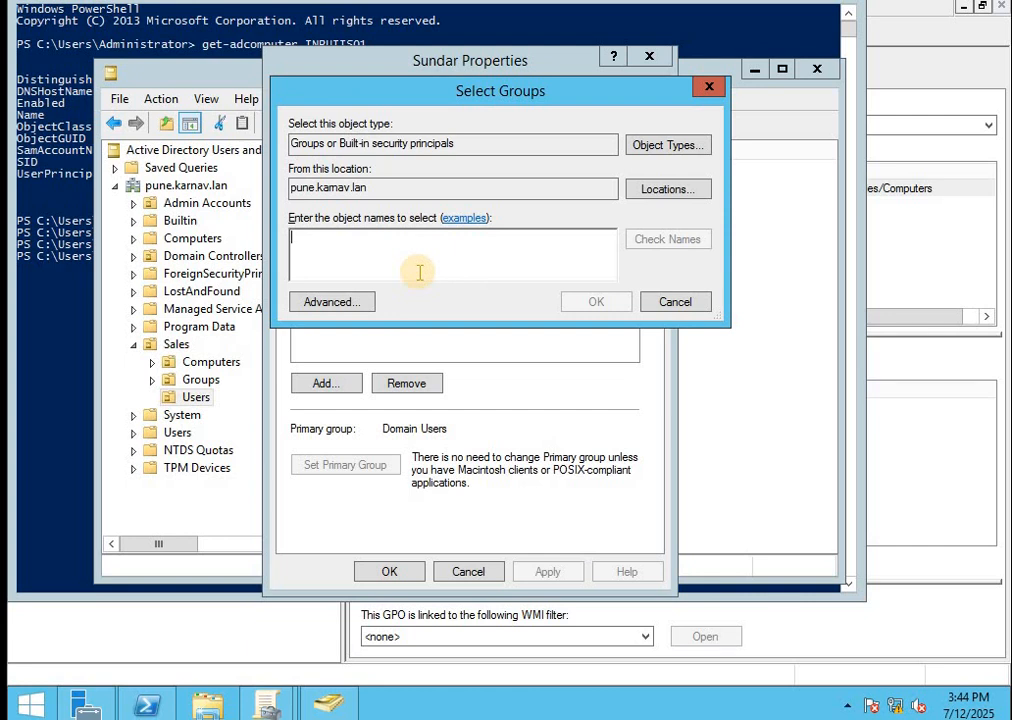
type("g_ser")
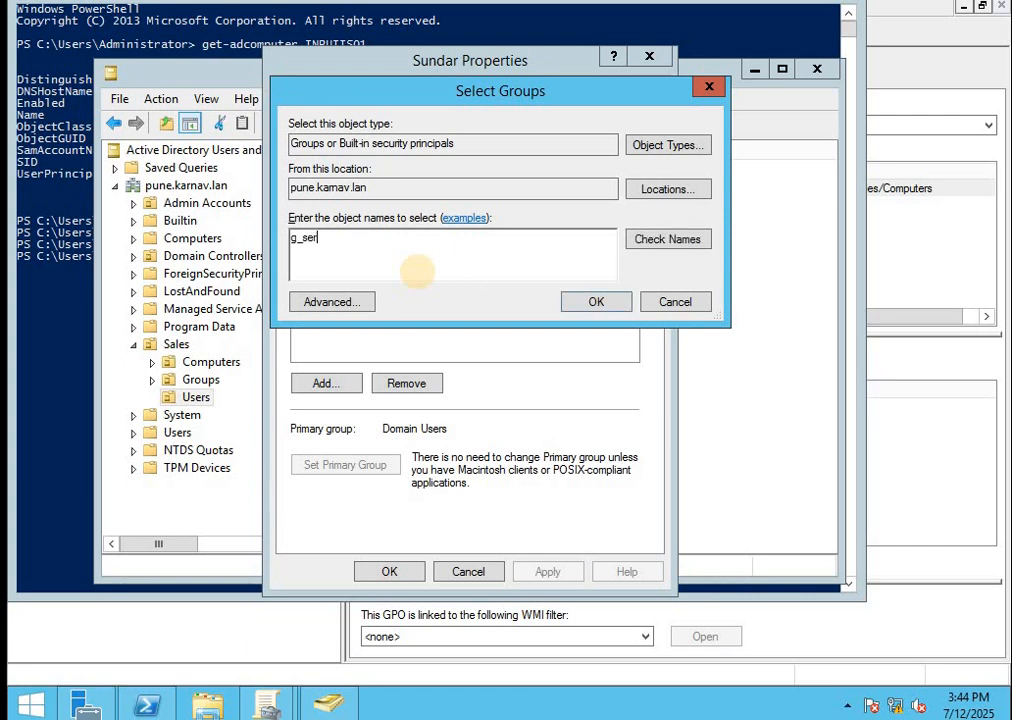
type("verAdmin")
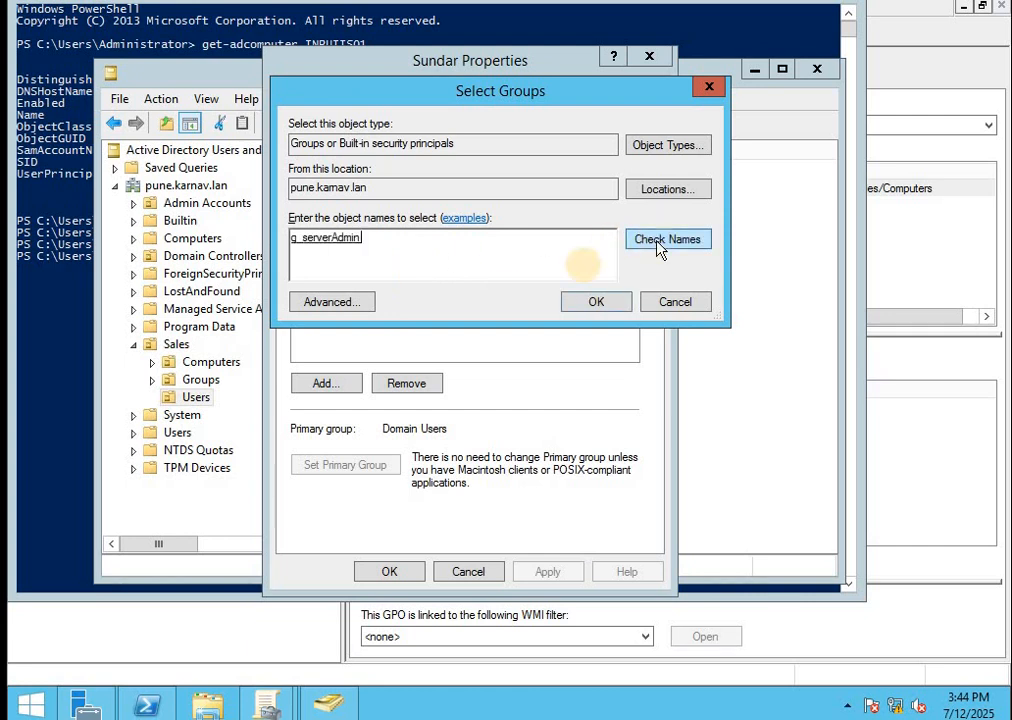
left_click(566, 303)
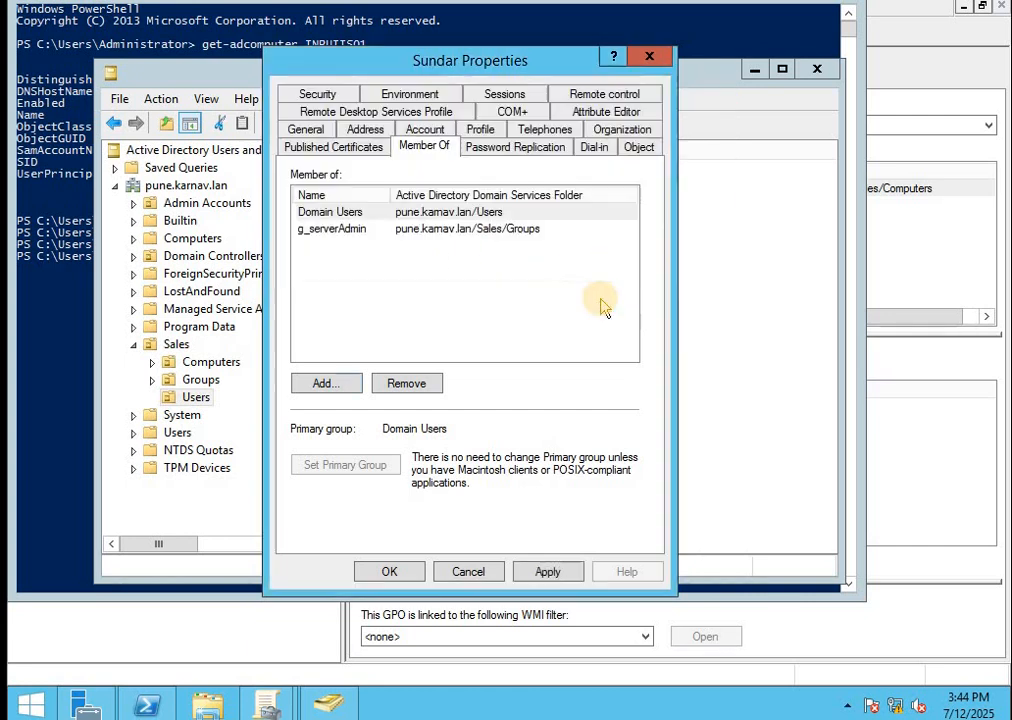
left_click(546, 572)
left_click(389, 572)
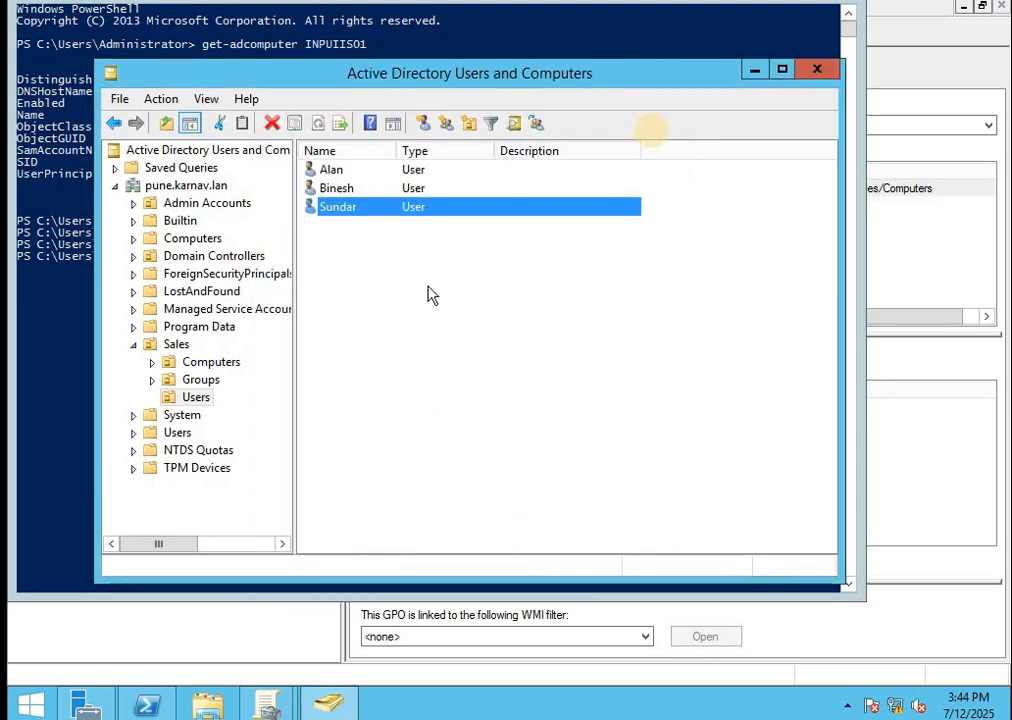
Close Active Directory Users and Computers and sign out of the current session
left_click(817, 70)
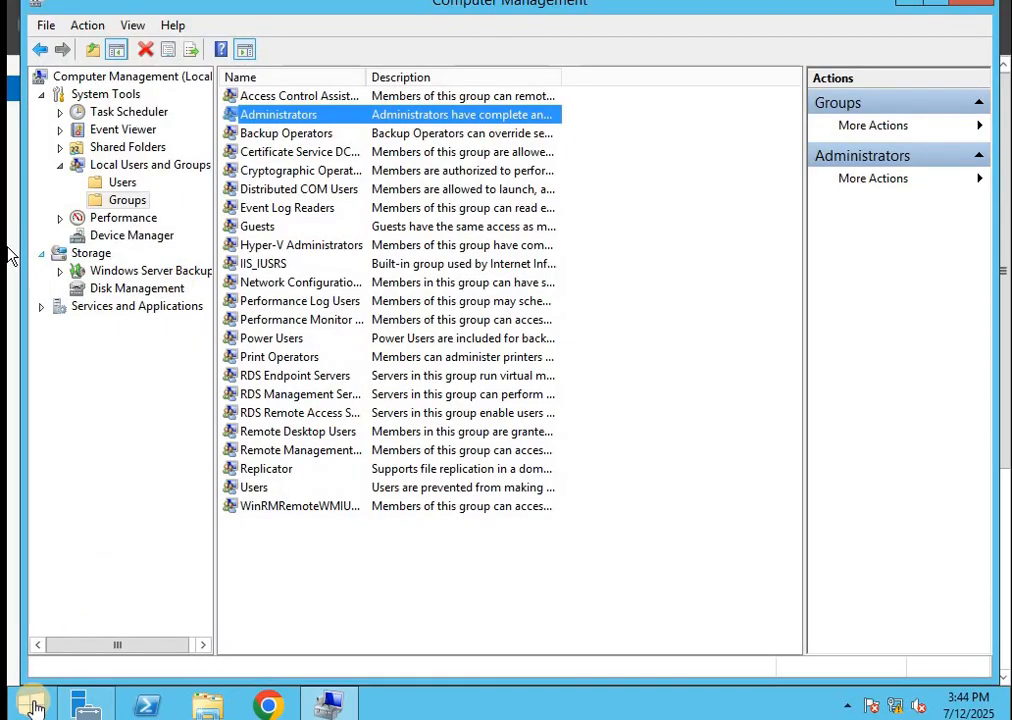
right_click(35, 705)
mouse_move(131, 664)
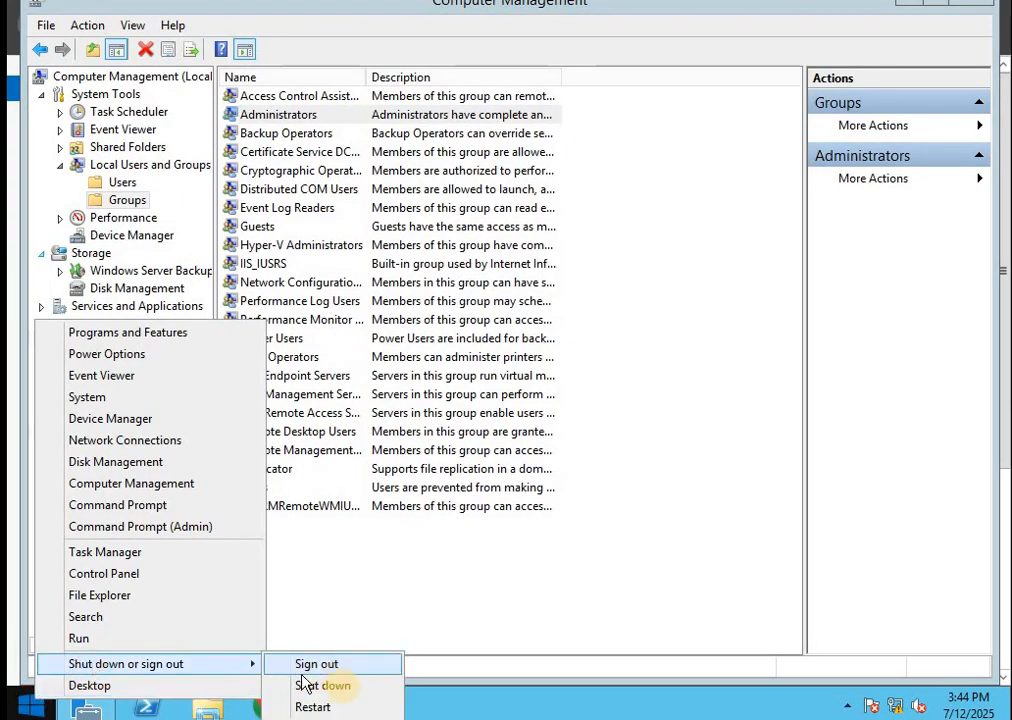
left_click(350, 663)
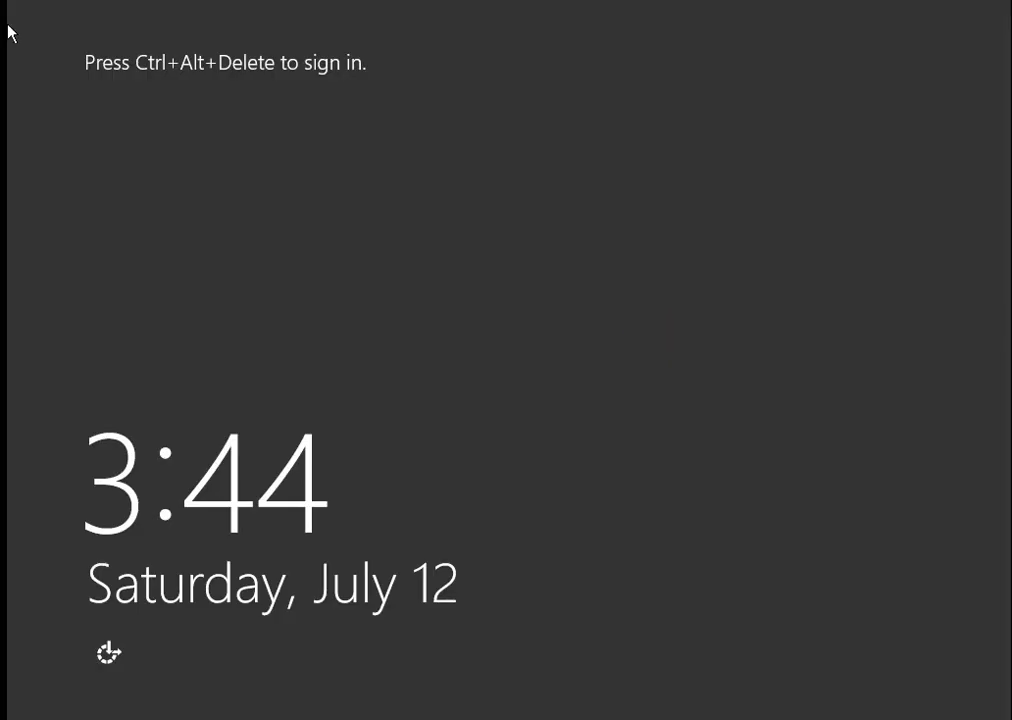
Sign in as the newly added Sales user through Other user, entering the account's password
key("ctrl+alt+Delete")
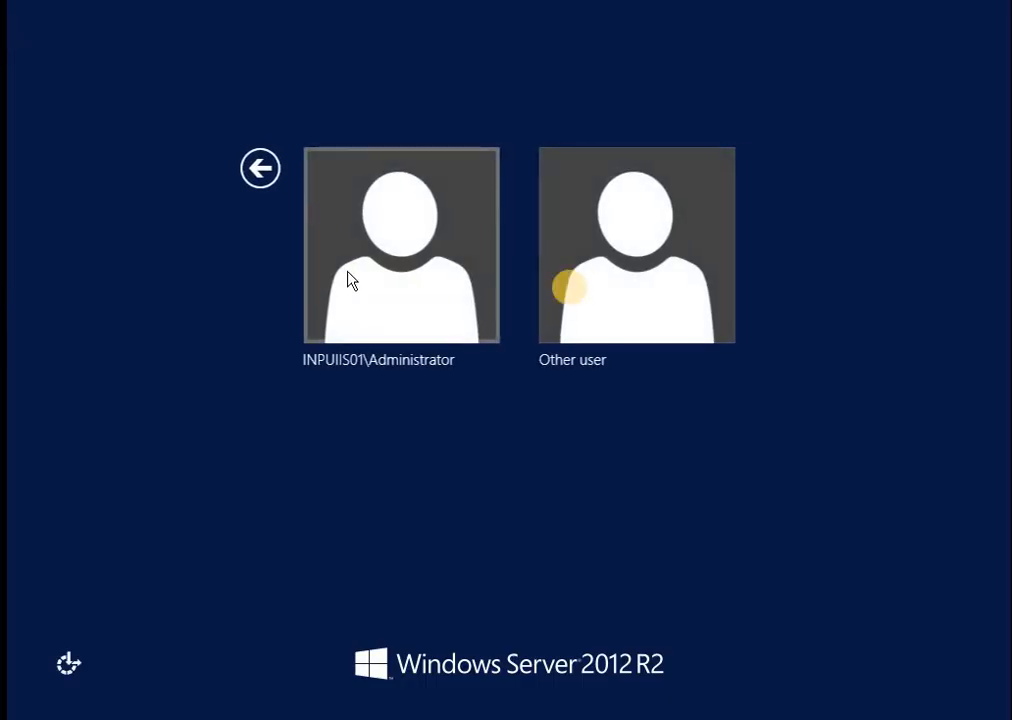
left_click(599, 289)
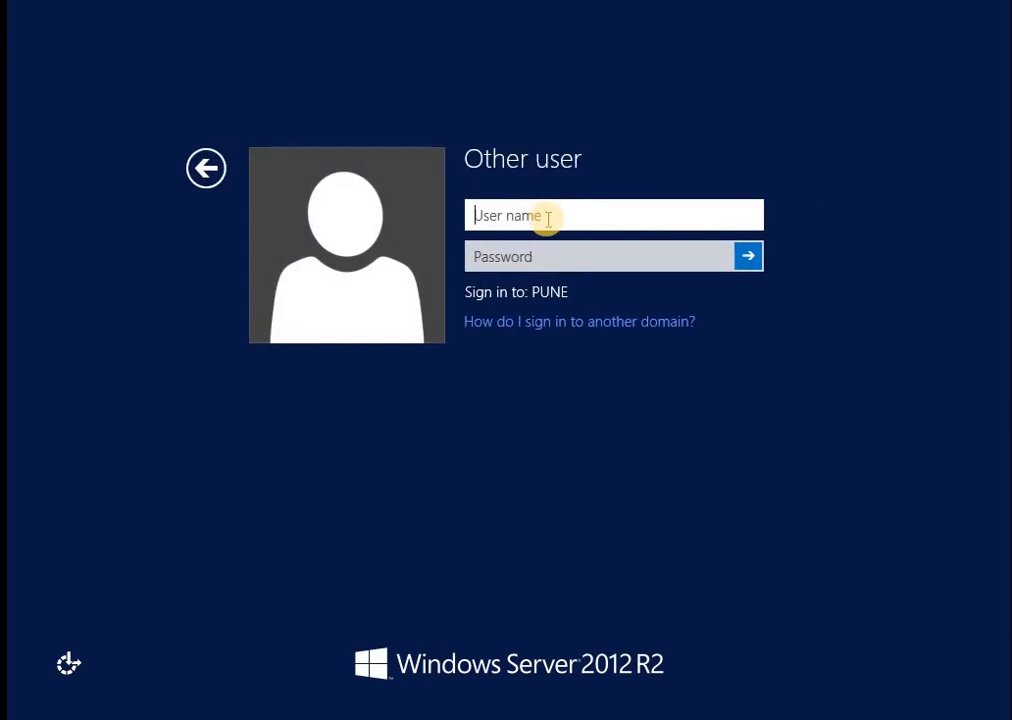
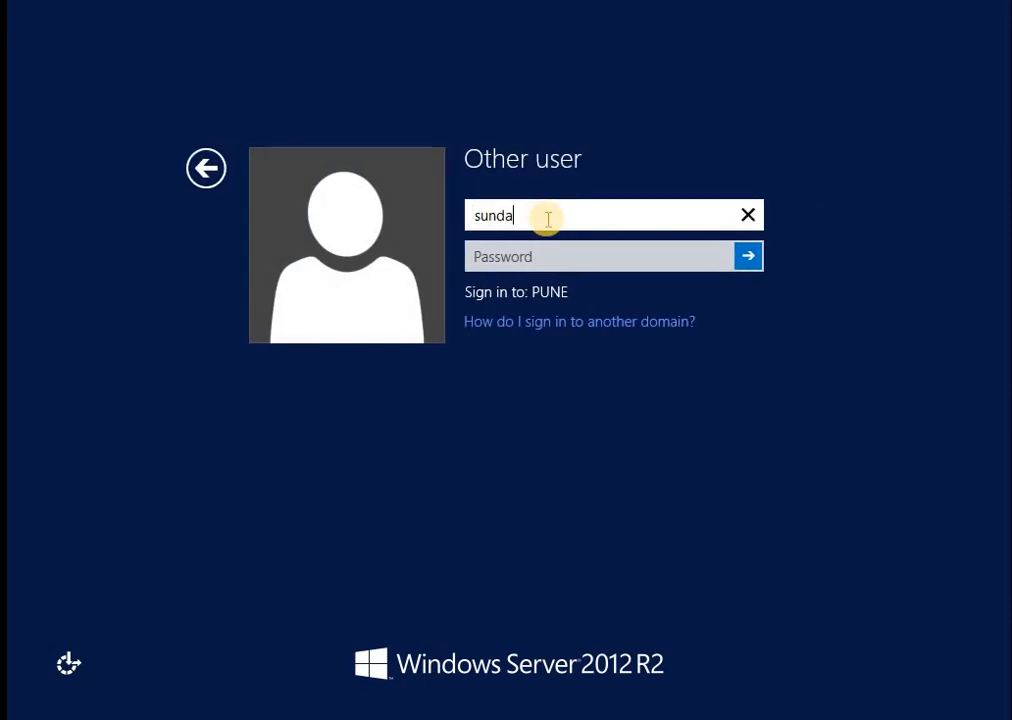
key("Tab")
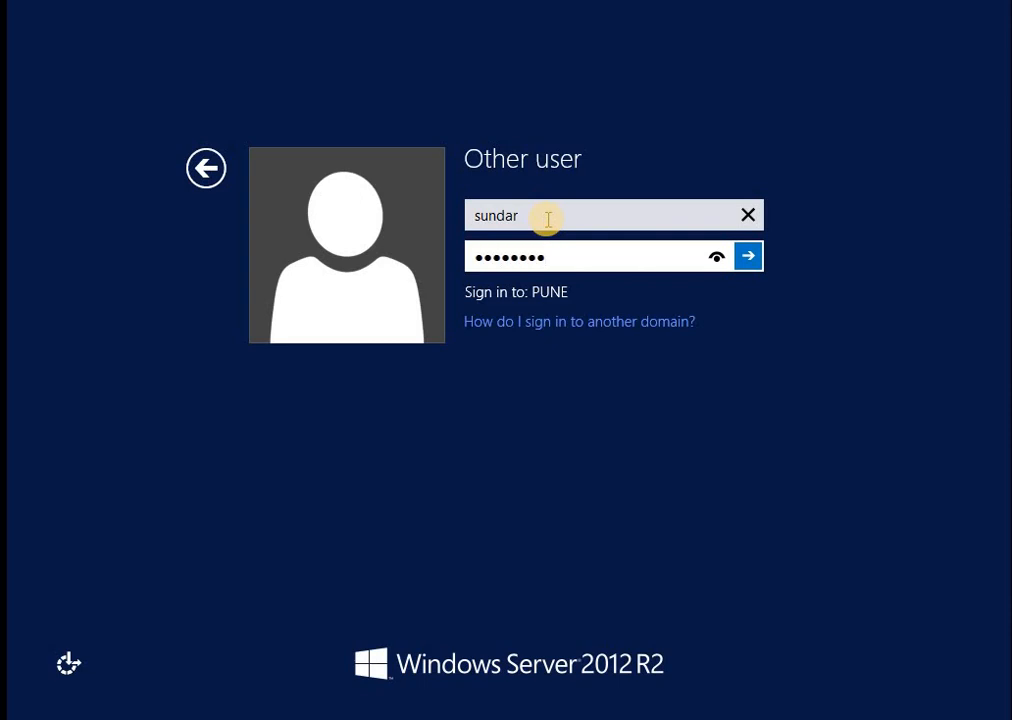
key("Return")
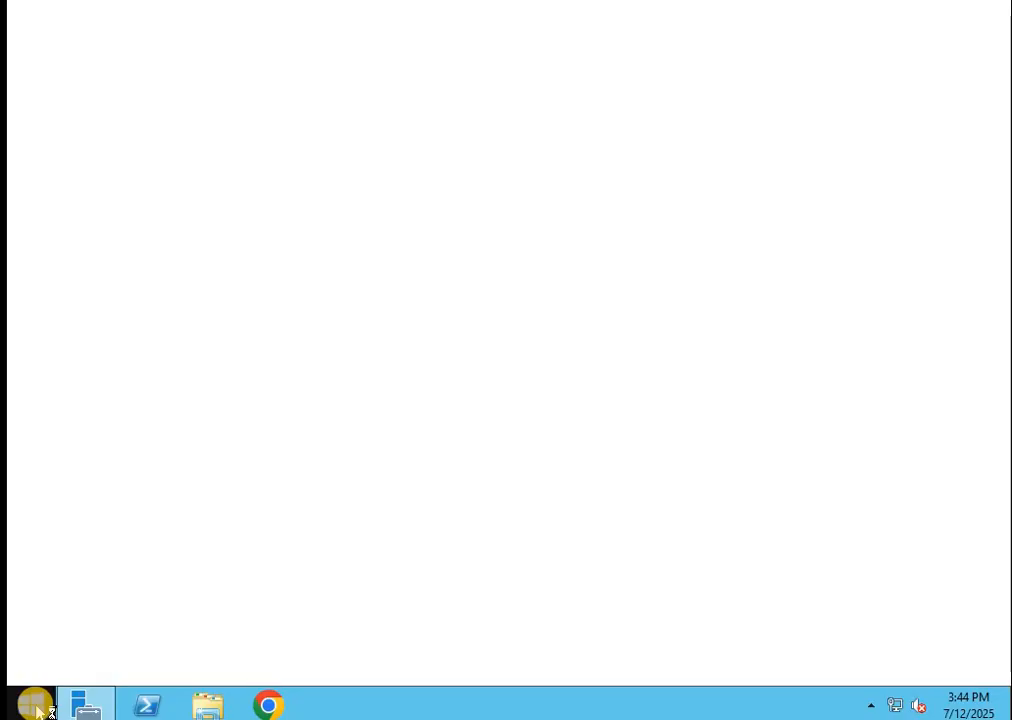
Open Command Prompt (Admin) from the Win+X menu and approve the elevation prompt
right_click(25, 706)
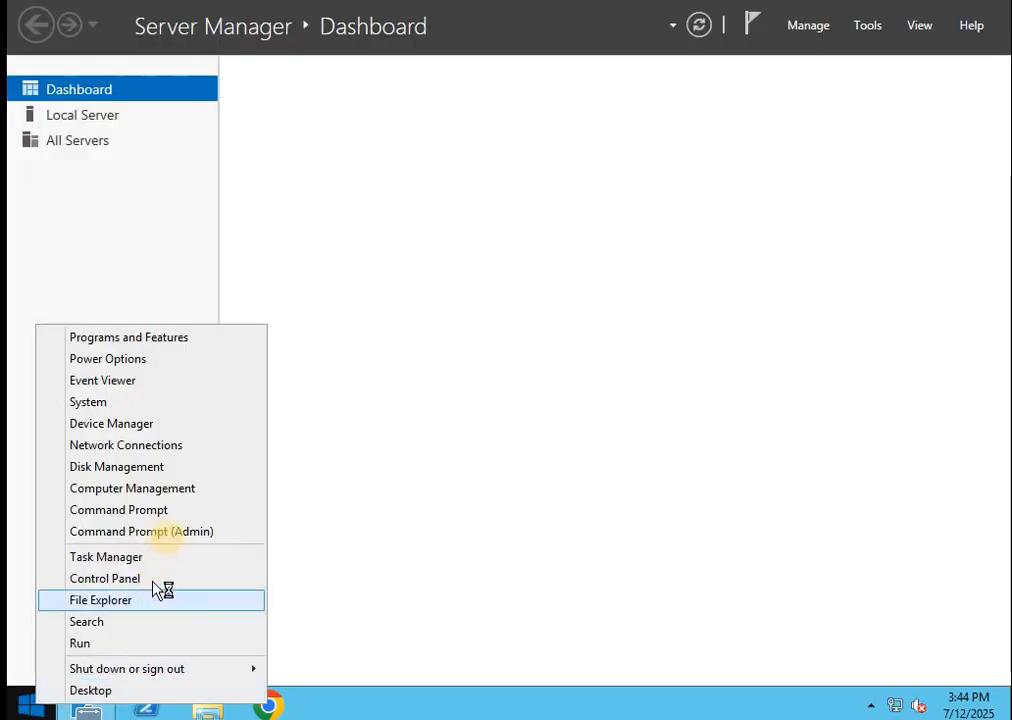
left_click(177, 540)
left_click(567, 369)
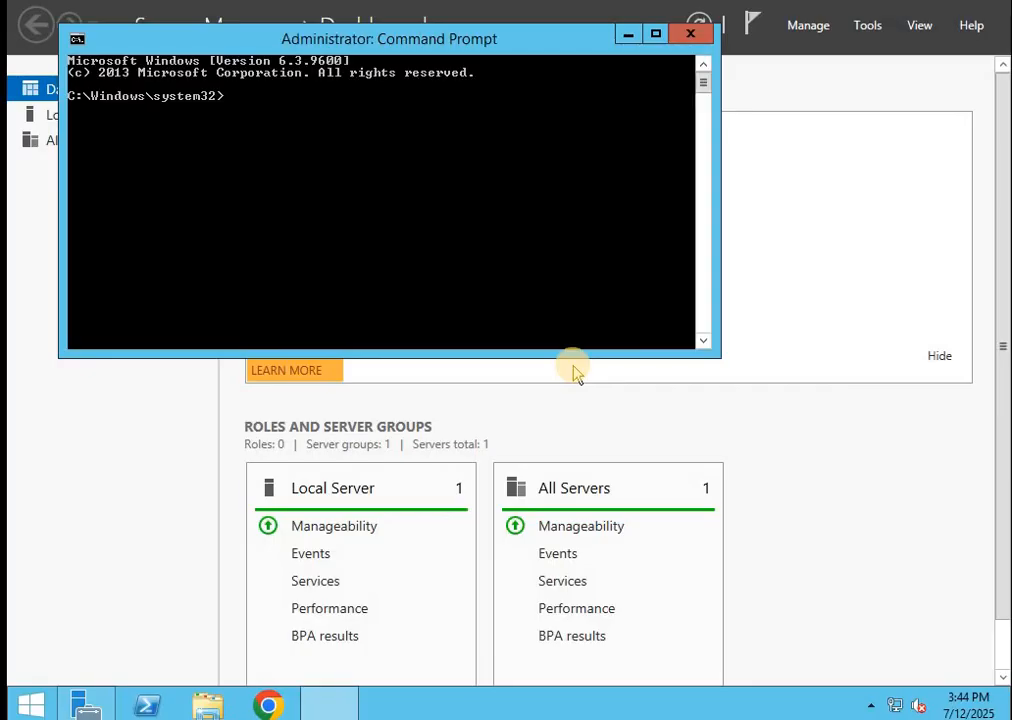